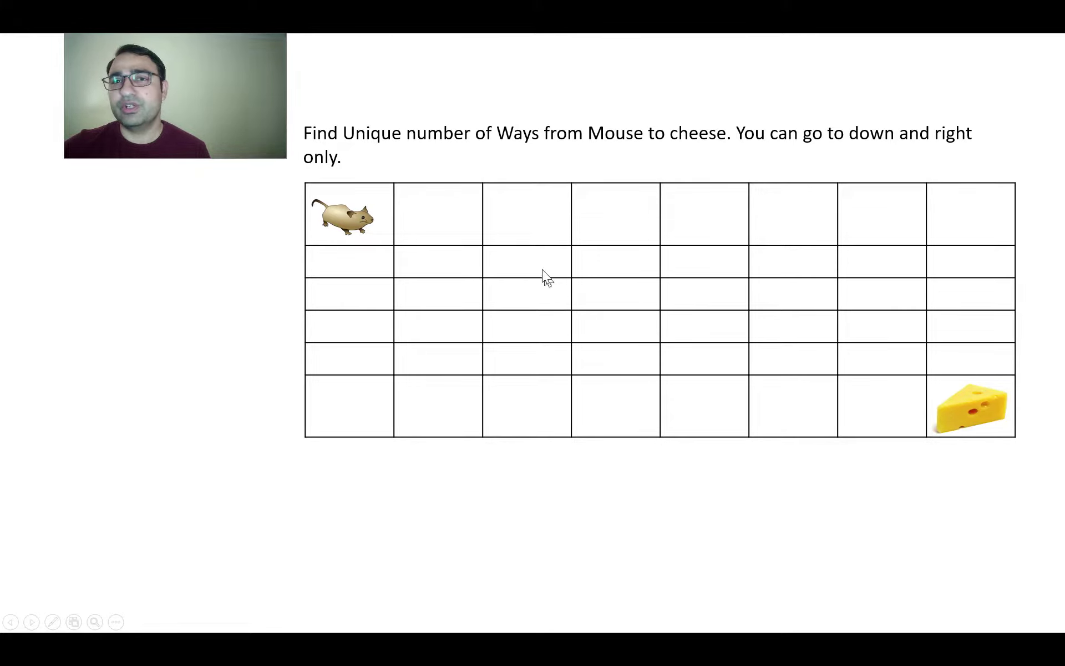
# - Animate the paths, then reveal each 1 across the PowerPoint grid's top row
pyautogui.click(395, 224)
pyautogui.click(326, 382)
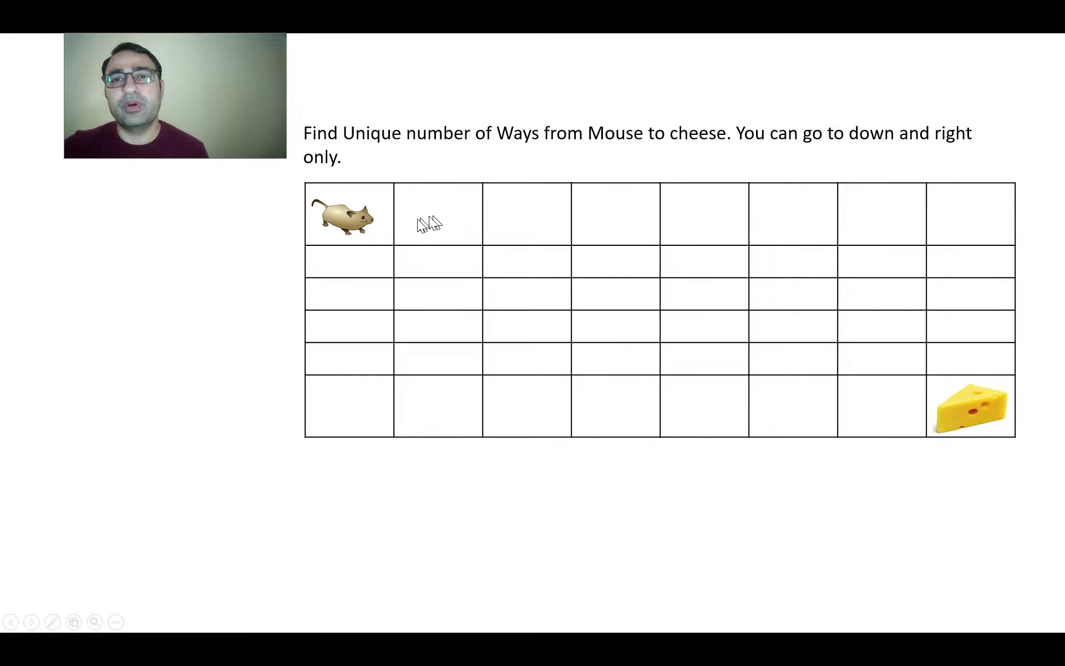
pyautogui.click(501, 229)
pyautogui.click(705, 233)
pyautogui.click(957, 232)
pyautogui.click(537, 237)
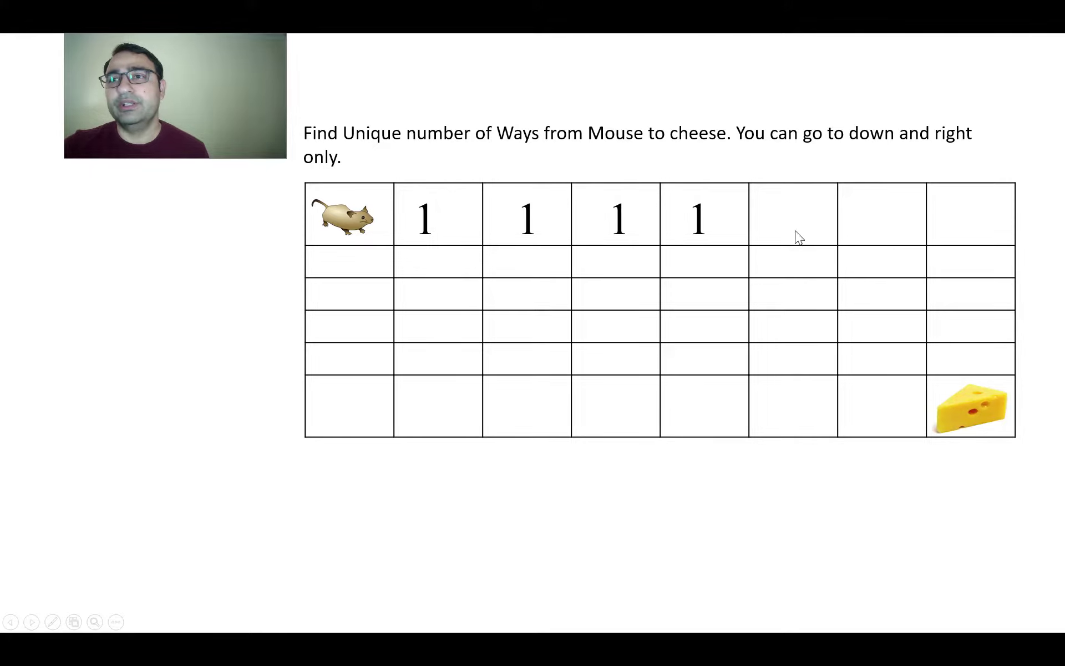
pyautogui.click(796, 238)
pyautogui.click(391, 240)
pyautogui.click(413, 220)
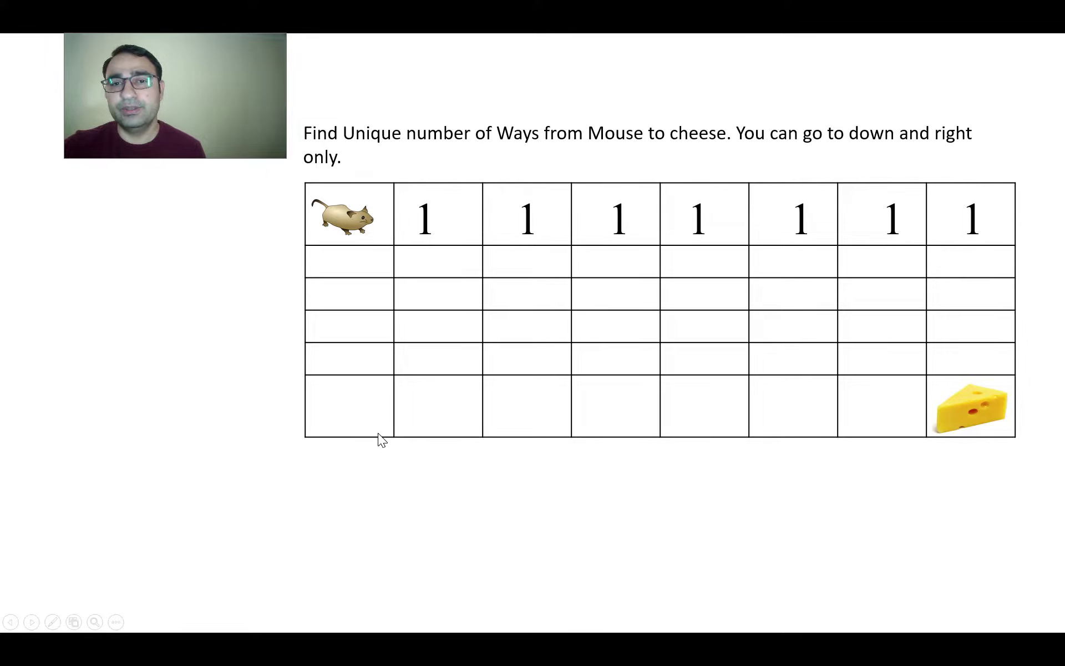
# - Reveal the first-column 1s, then the next cell's question and its 1+1=2 sum
pyautogui.press('Right')
pyautogui.press('Right')
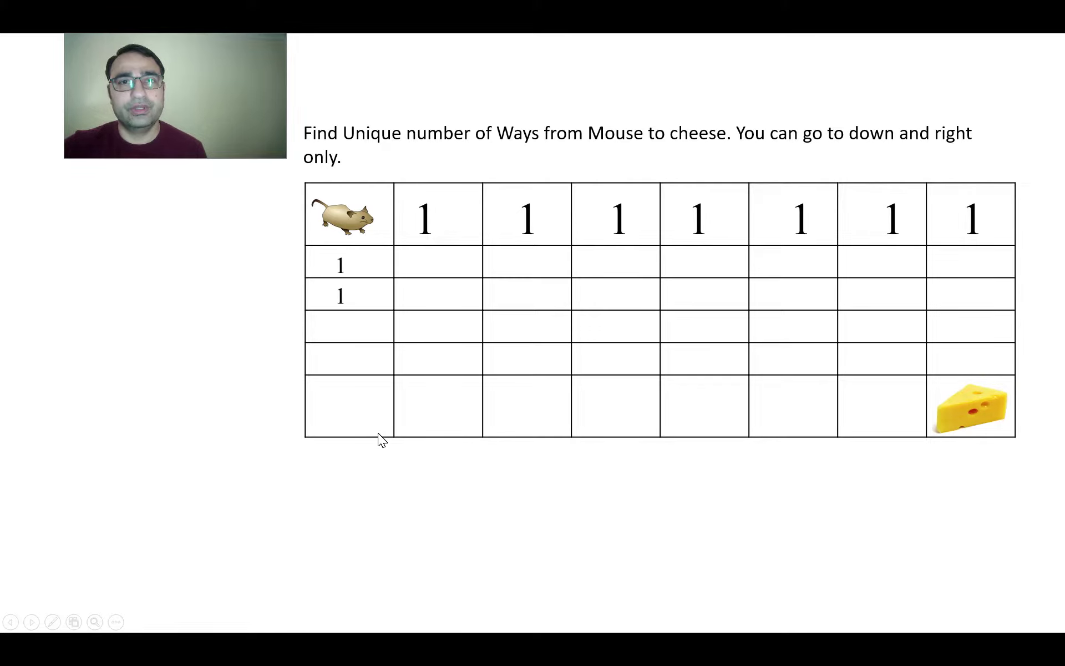
pyautogui.press('Right')
pyautogui.press('Right')
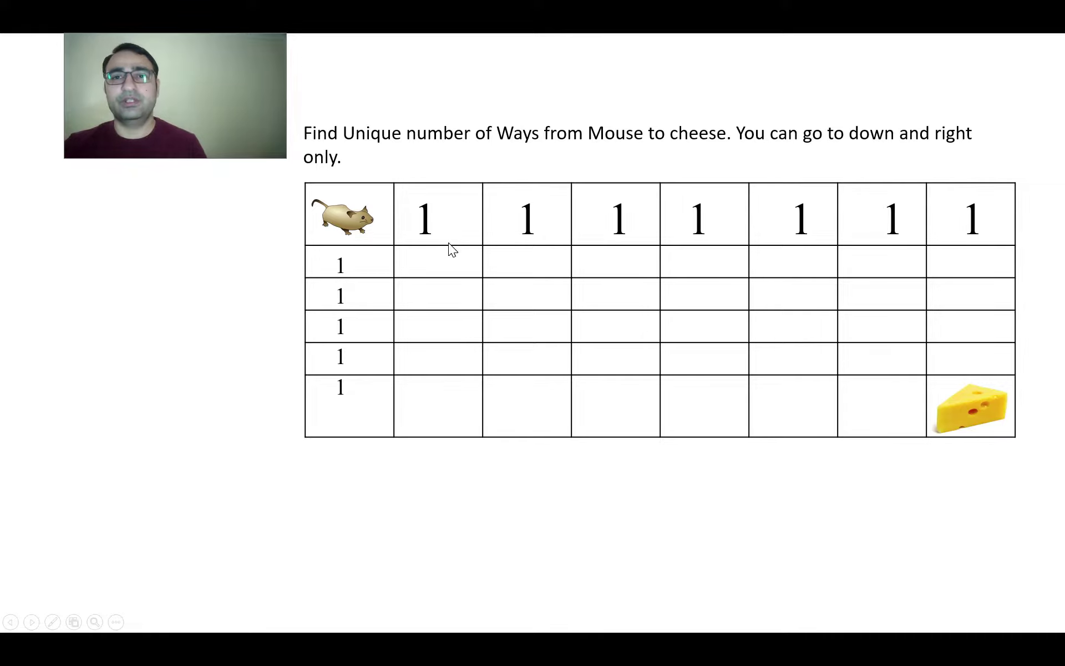
pyautogui.click(418, 269)
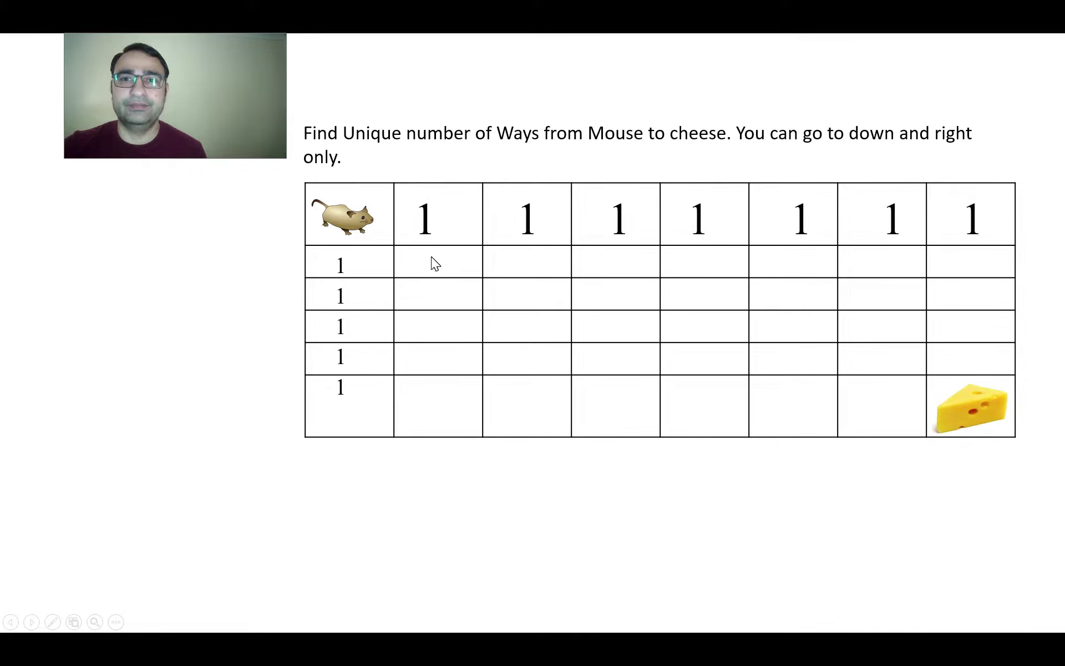
pyautogui.click(431, 256)
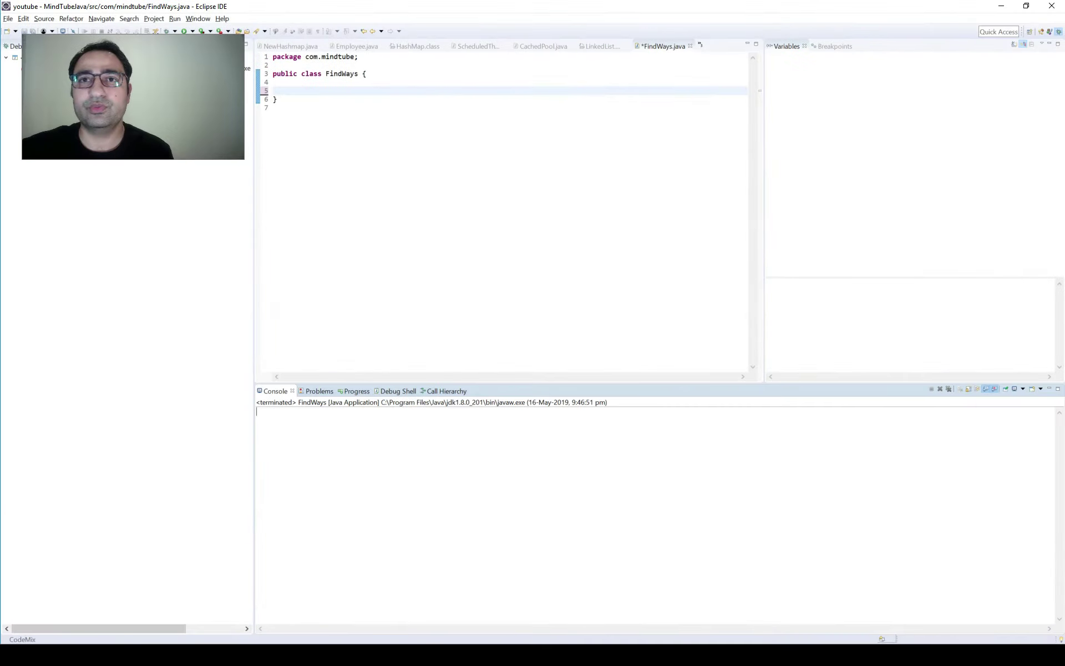
# - Insert a main method into FindWays using the main code-completion template
pyautogui.click(383, 90)
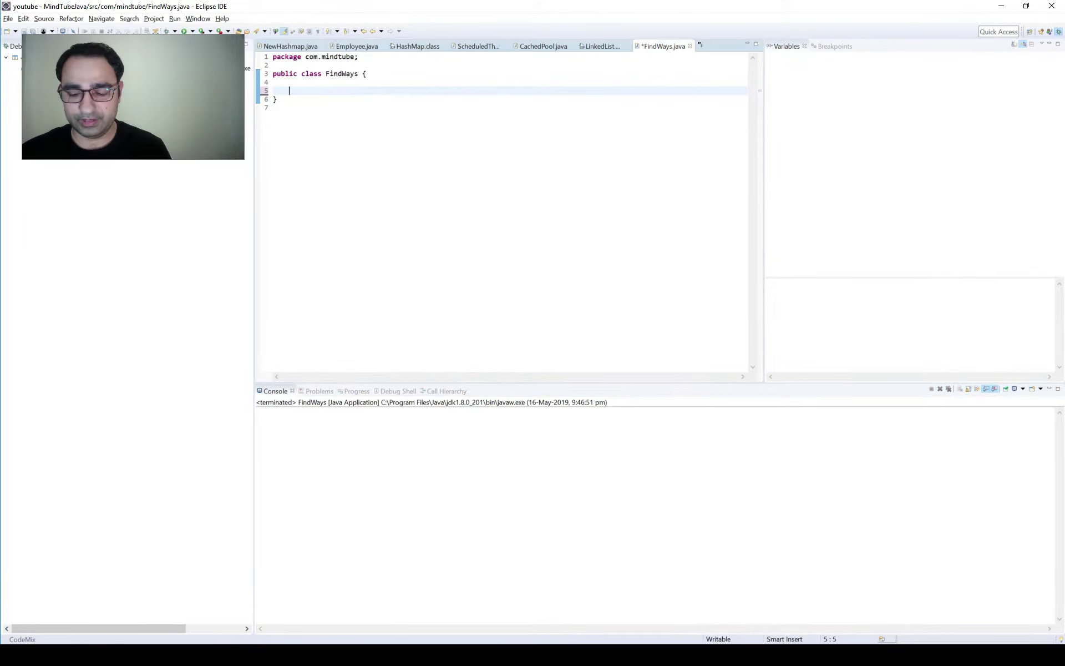
pyautogui.write('main')
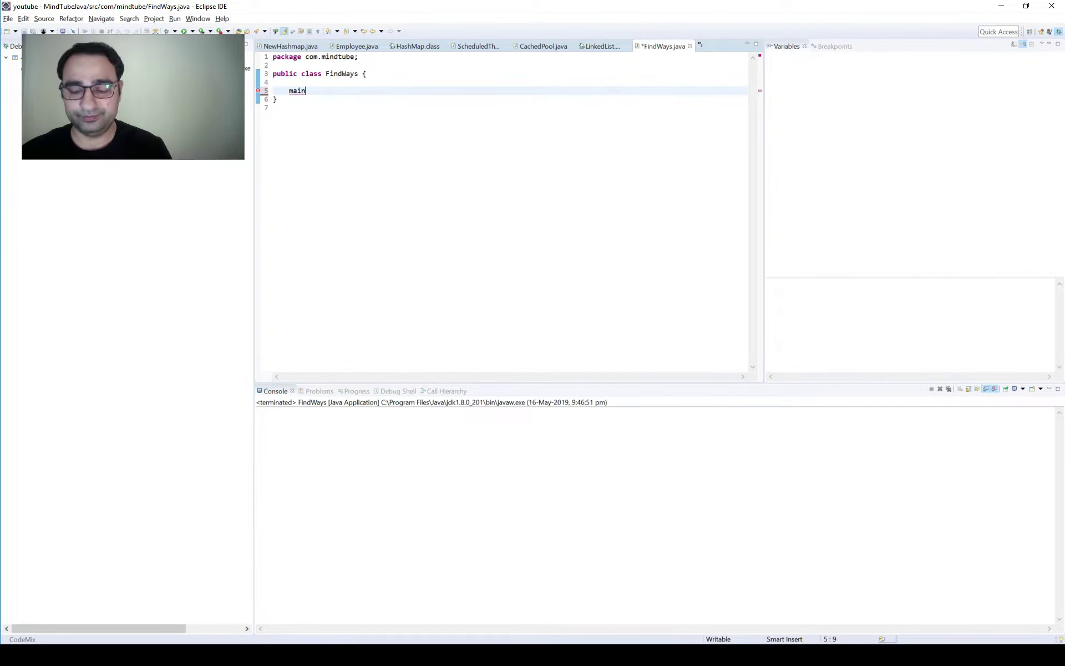
pyautogui.hotkey('ctrl', 'space')
pyautogui.press('Return')
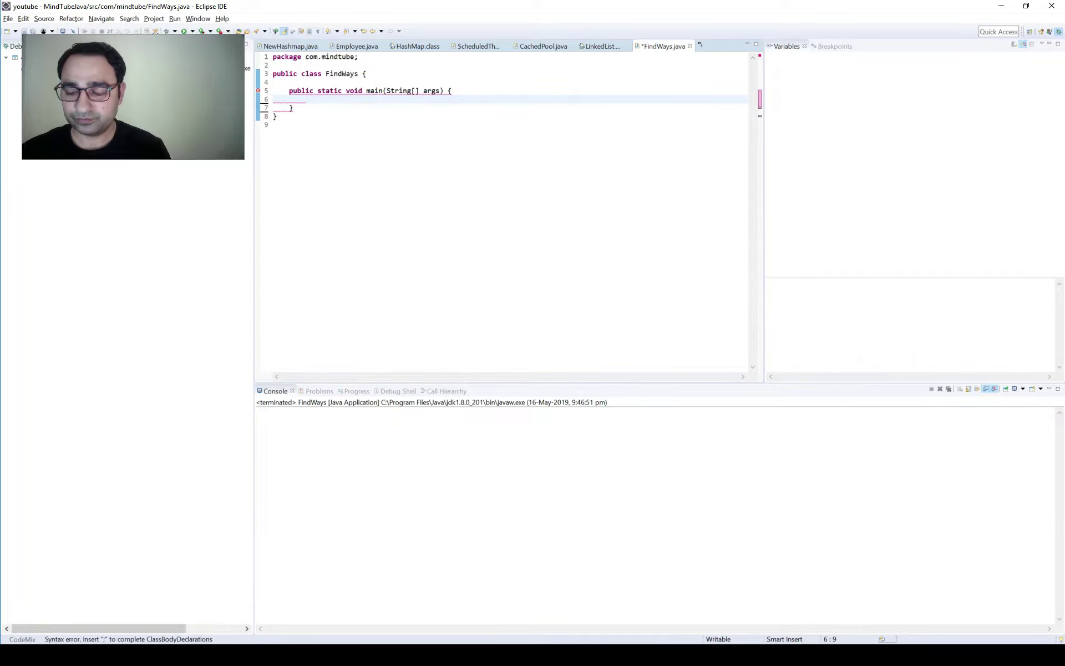
pyautogui.write('int rows')
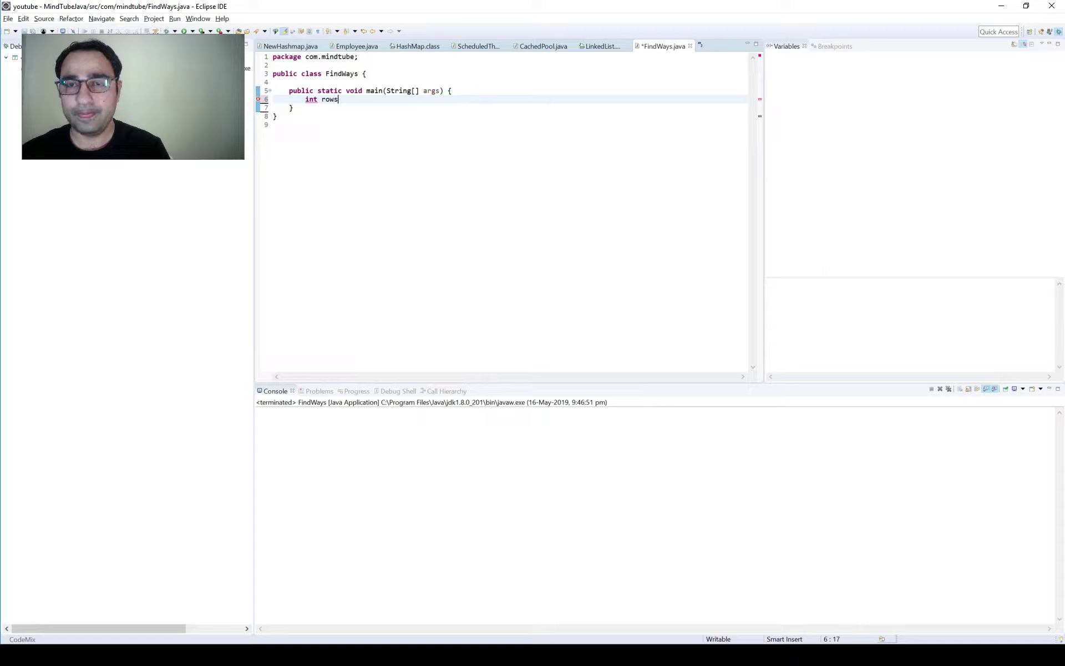
pyautogui.write('=5;')
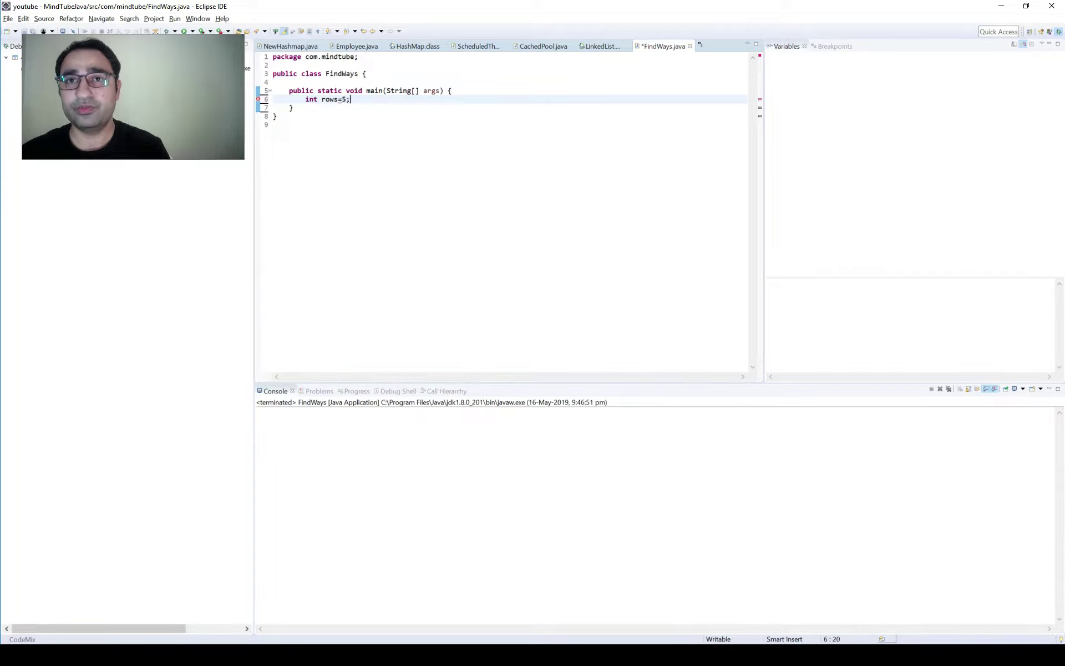
# - Declare int rows = 5 and int cols = 7, then begin the create board comment
pyautogui.press('Return')
pyautogui.write('int')
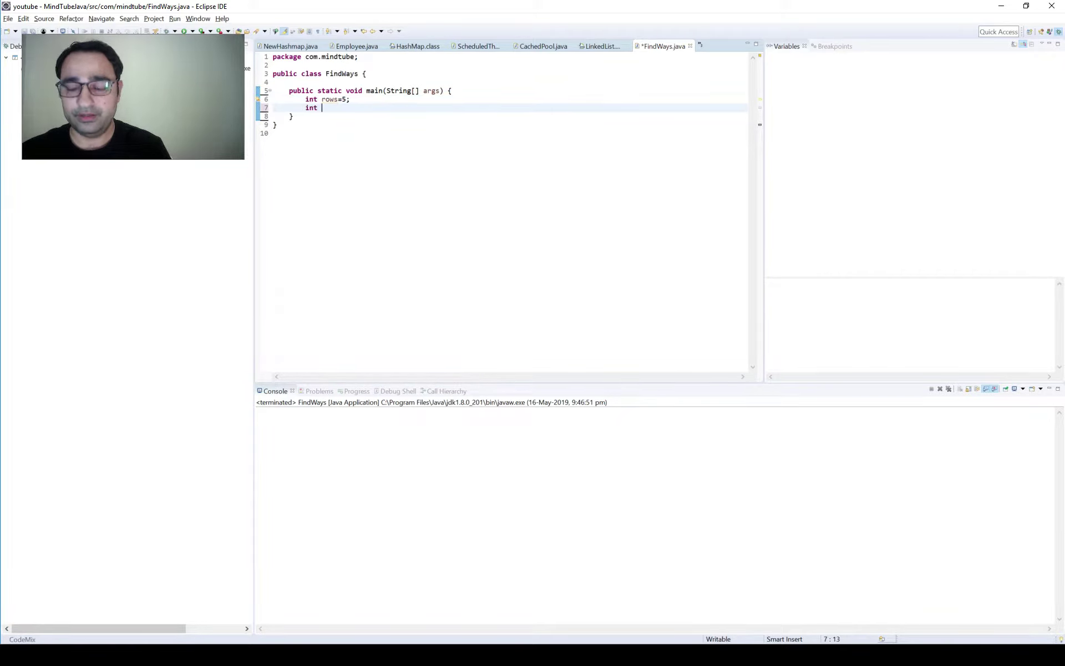
pyautogui.write('cols')
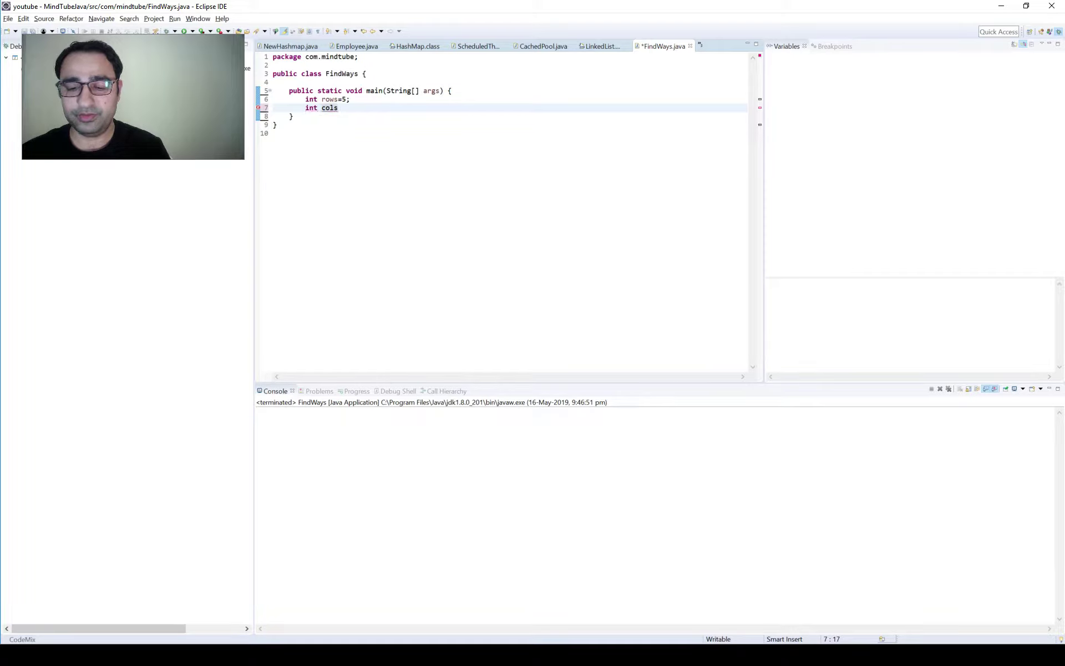
pyautogui.write('7')
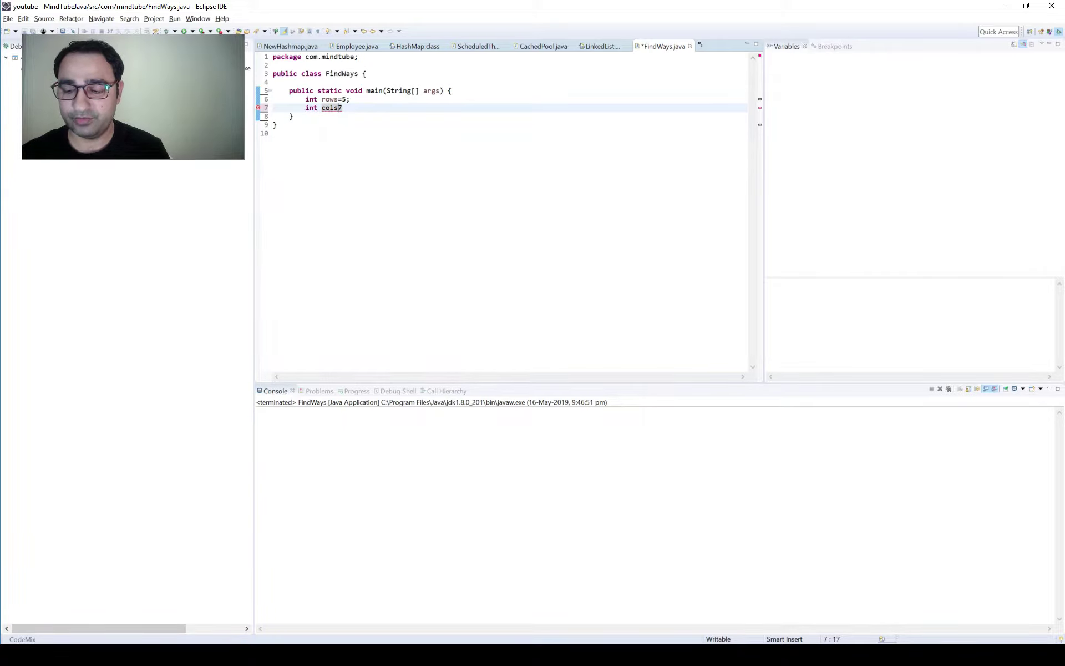
pyautogui.write('=7;')
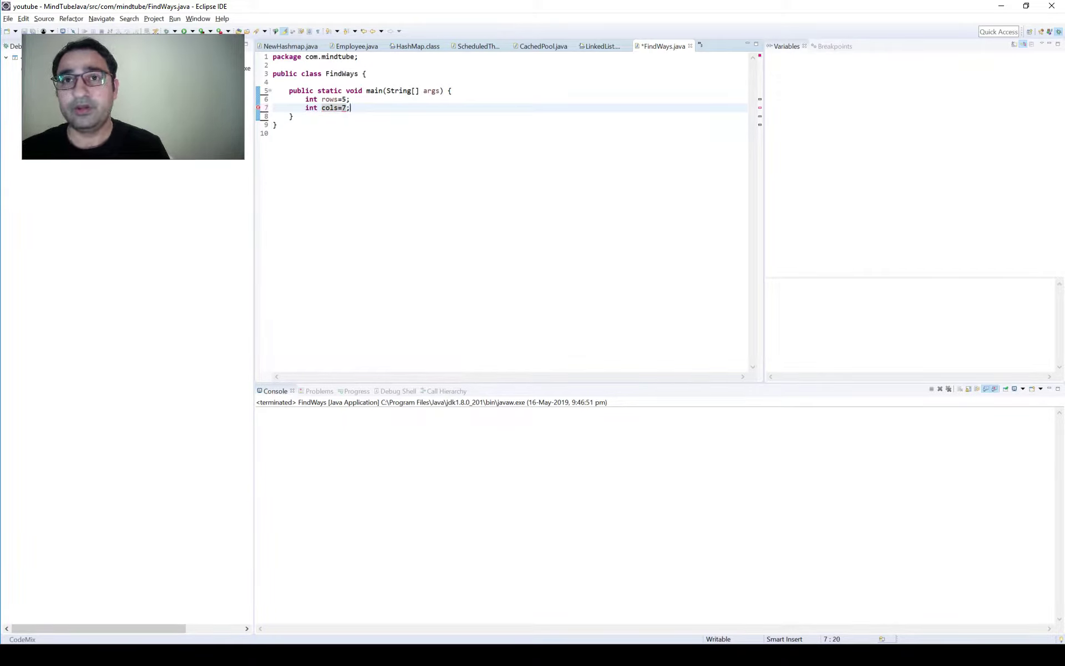
pyautogui.press('Return')
pyautogui.press('Return')
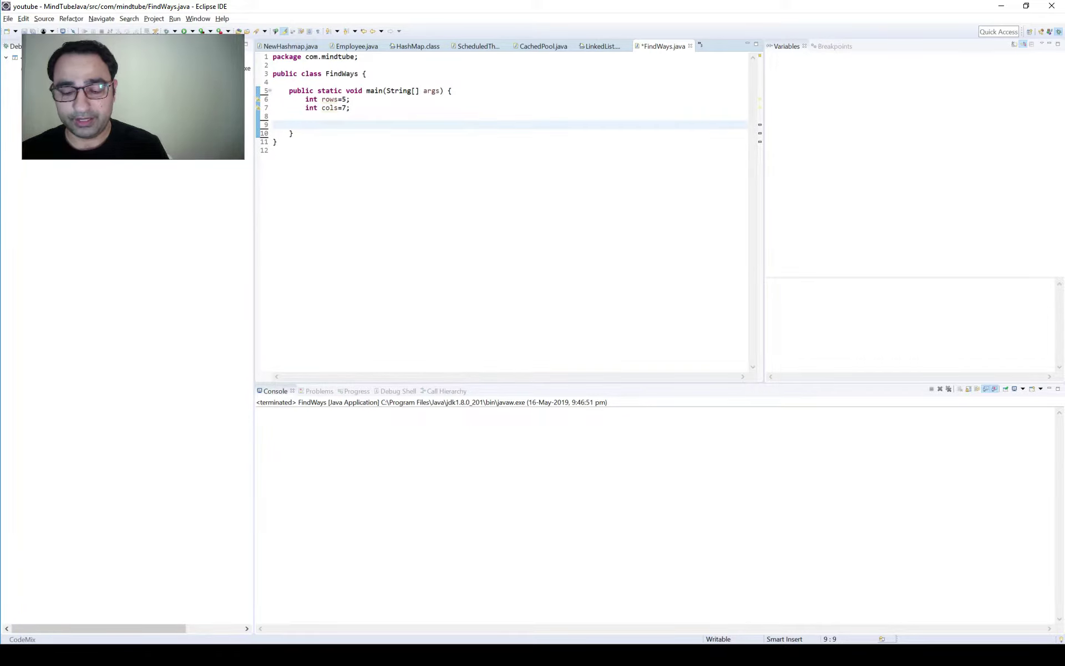
pyautogui.write('crea')
pyautogui.press('BackSpace')
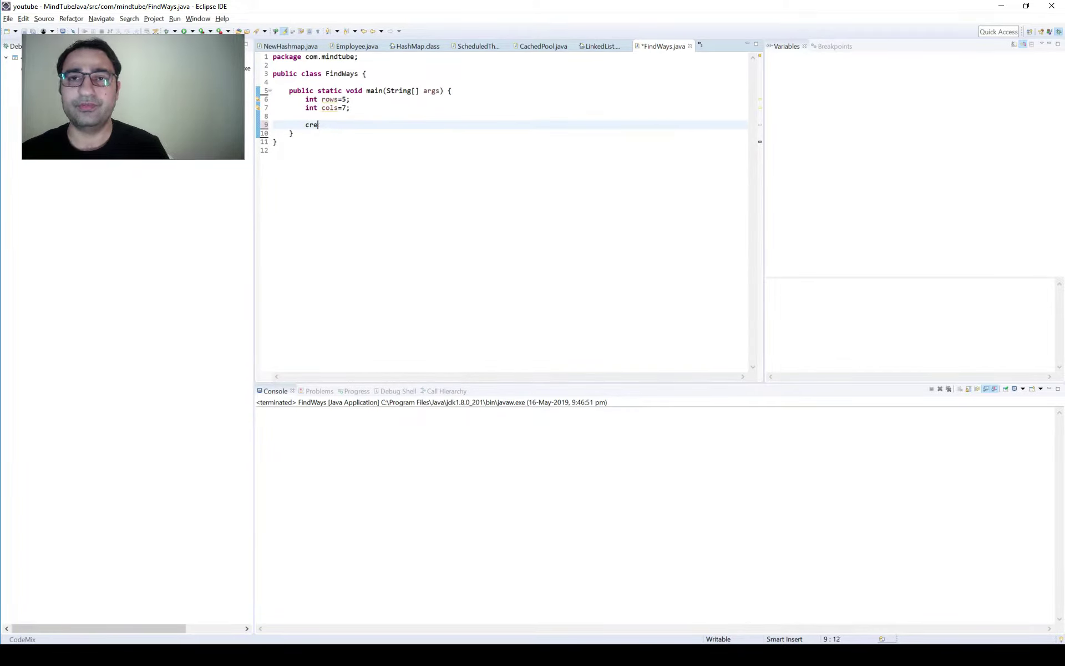
pyautogui.press('BackSpace')
pyautogui.press('BackSpace')
pyautogui.press('BackSpace')
pyautogui.write('//create')
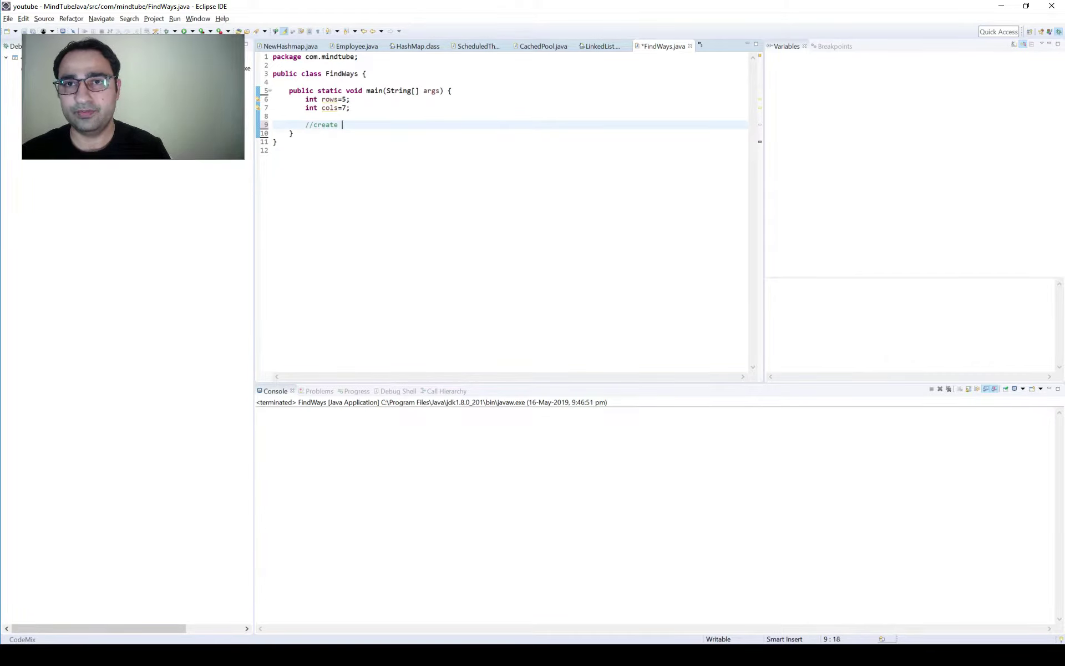
pyautogui.write('board')
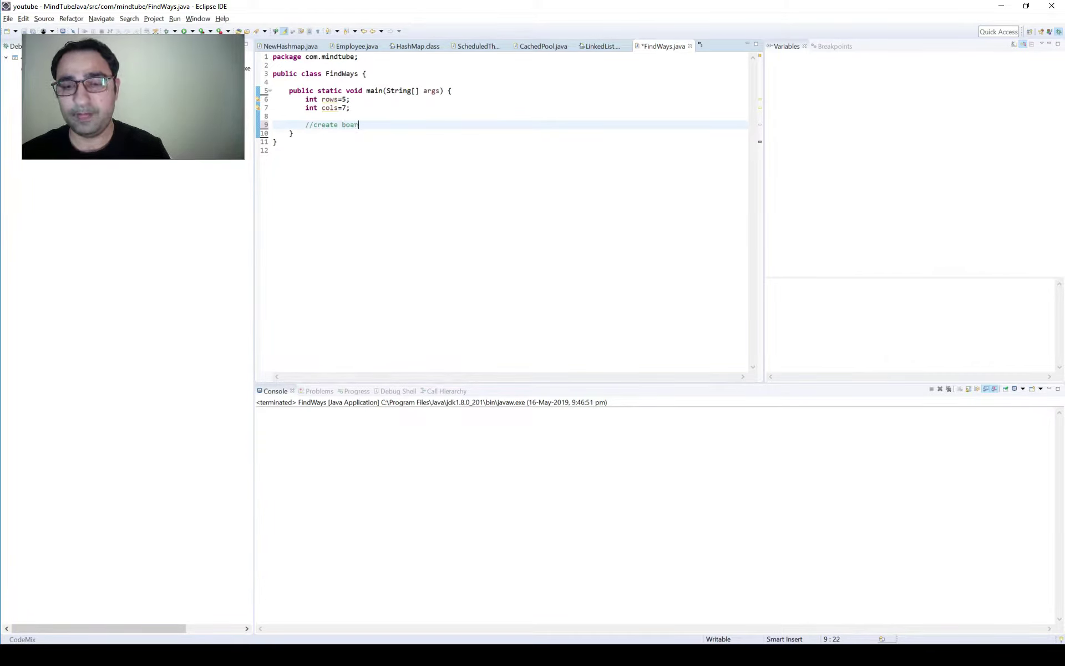
# - Declare board as new int[rows][cols] below the comment, leaving blank lines beneath
pyautogui.press('Return')
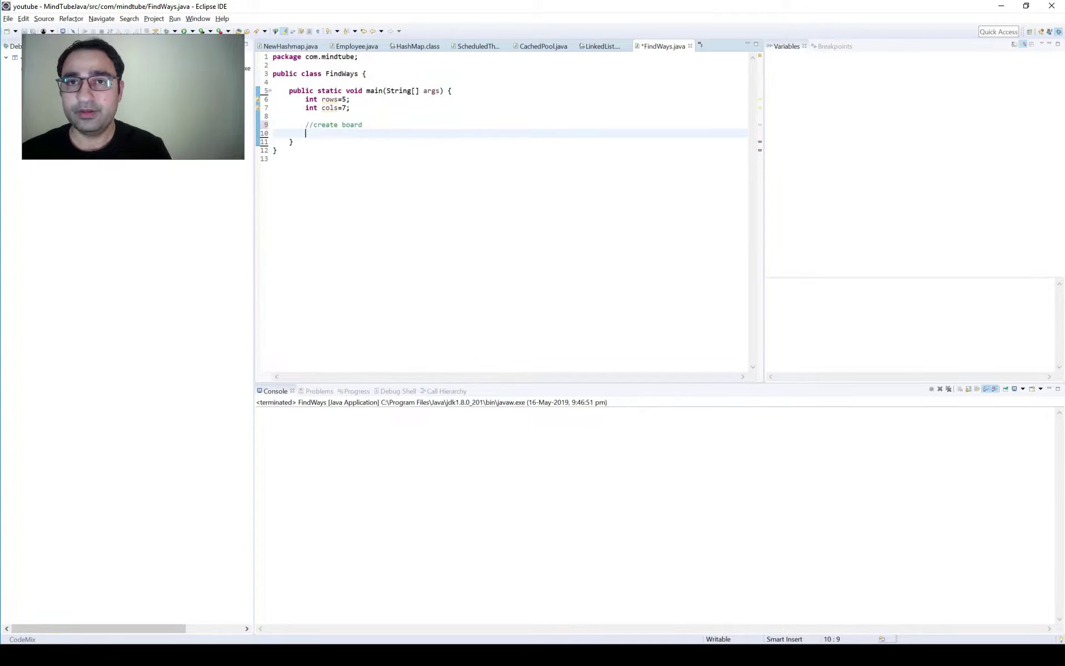
pyautogui.press('Return')
pyautogui.write('int')
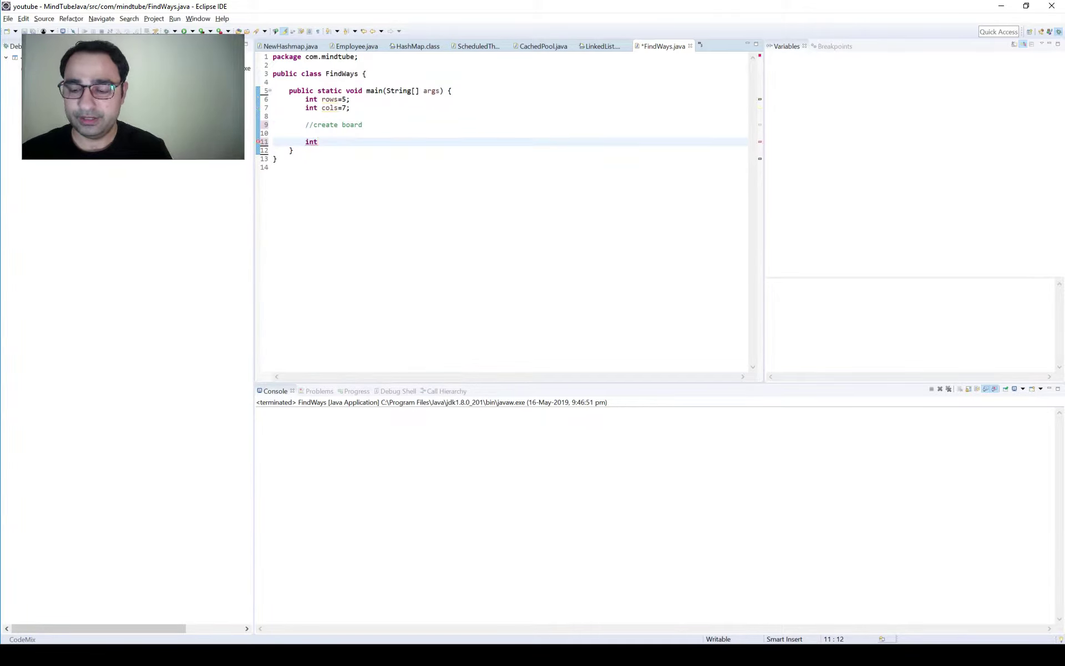
pyautogui.write('[][]')
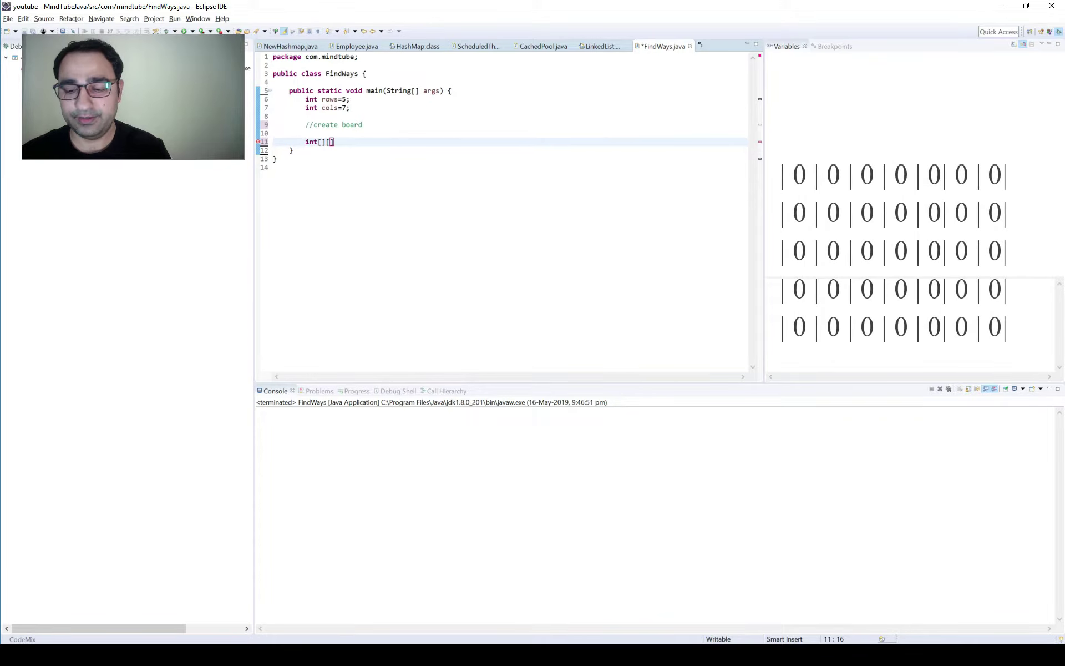
pyautogui.write('board = ')
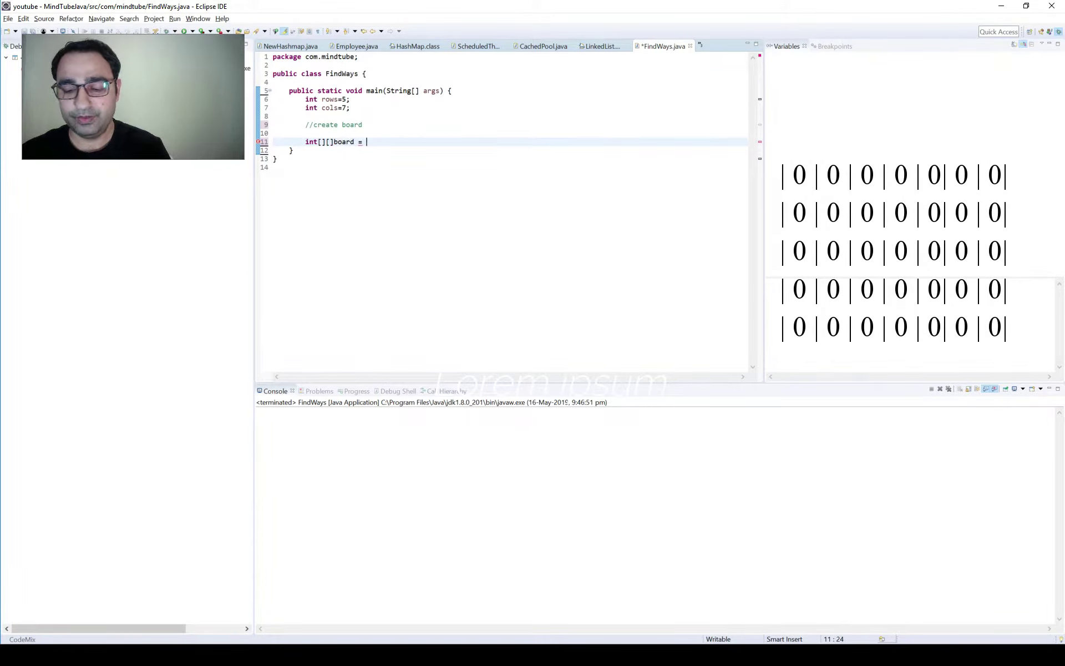
pyautogui.write('new int')
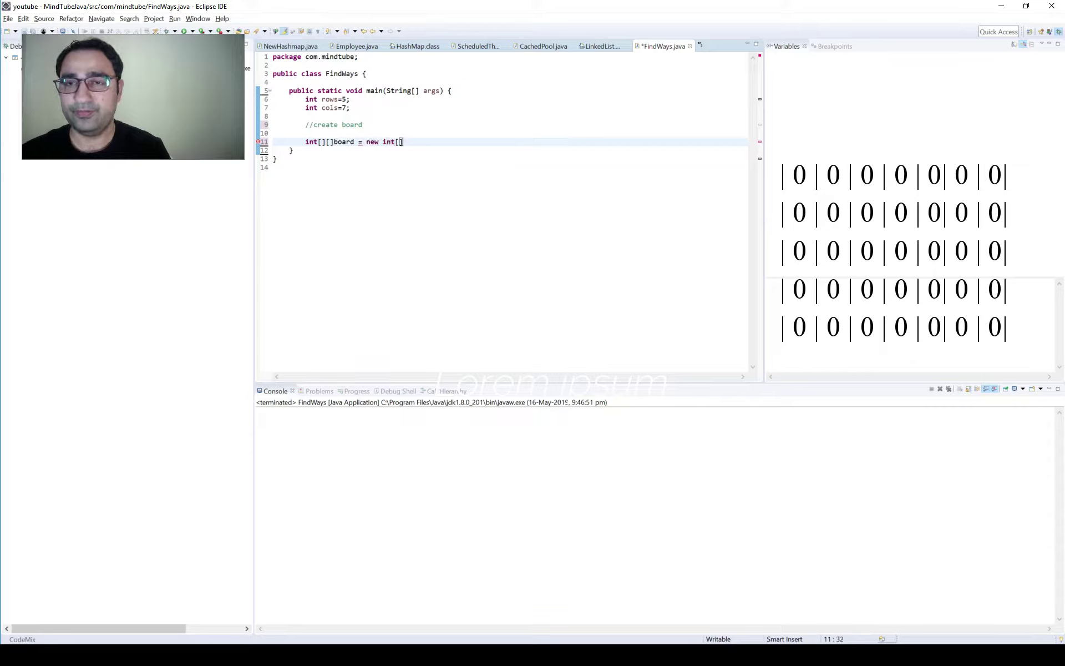
pyautogui.write('[][];')
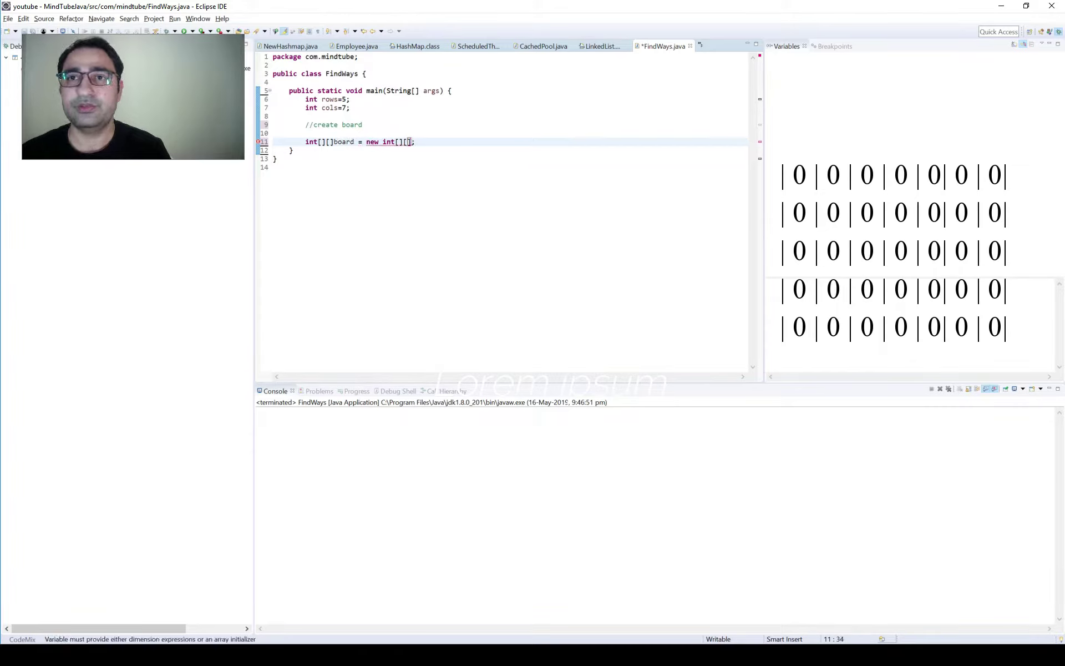
pyautogui.press('Left')
pyautogui.press('Left')
pyautogui.press('Left')
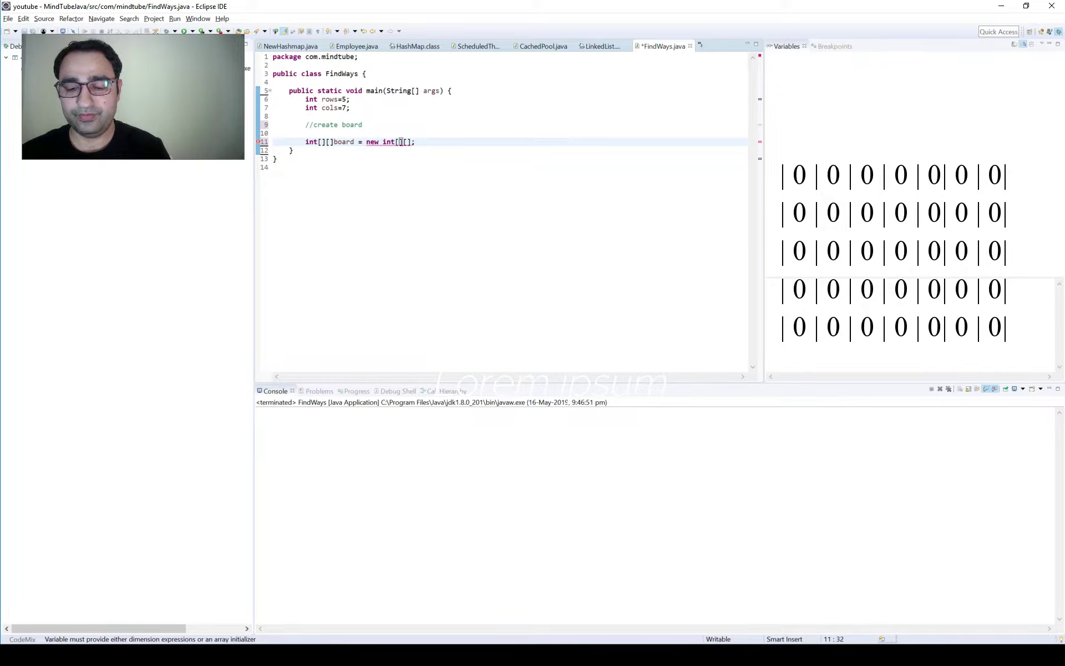
pyautogui.write('rows')
pyautogui.press('Right')
pyautogui.press('Right')
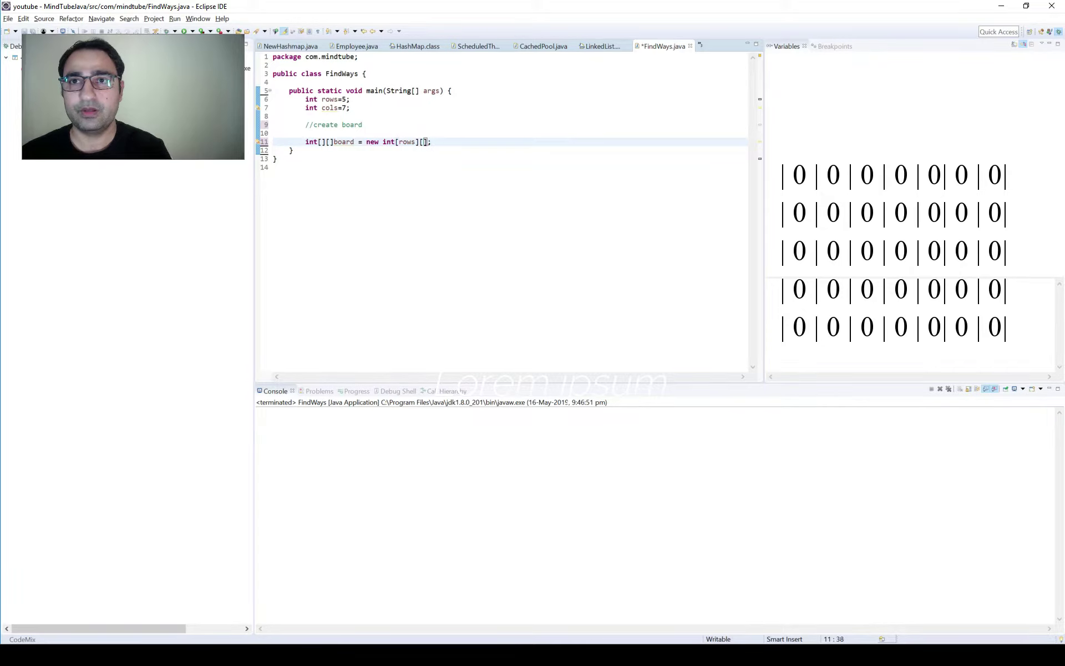
pyautogui.write('cols')
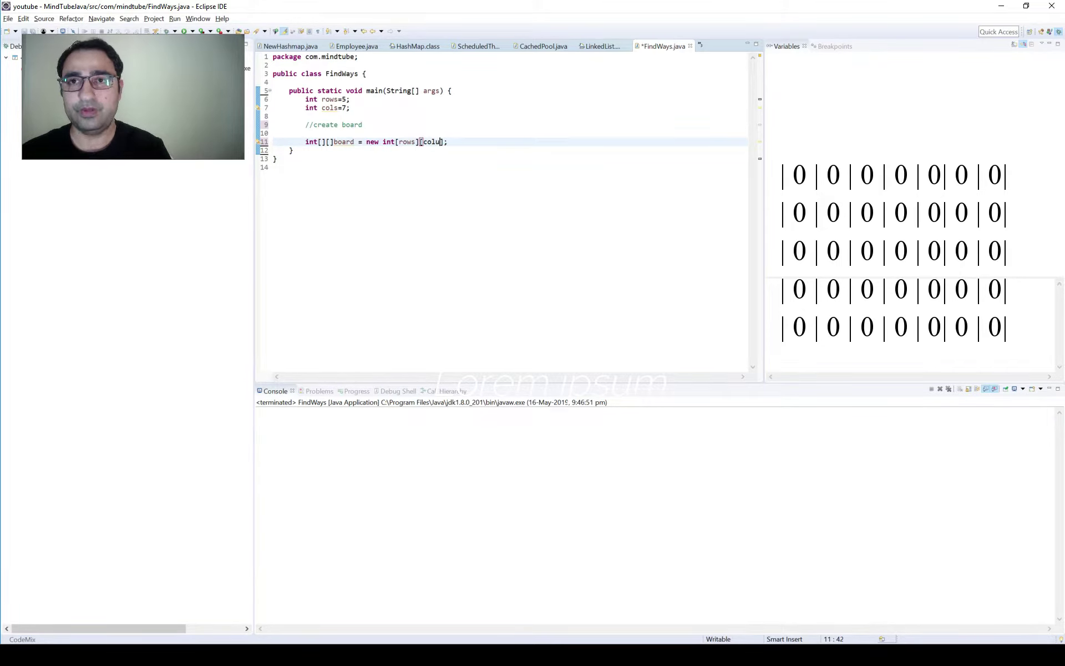
pyautogui.press('End')
pyautogui.press('Return')
pyautogui.press('Return')
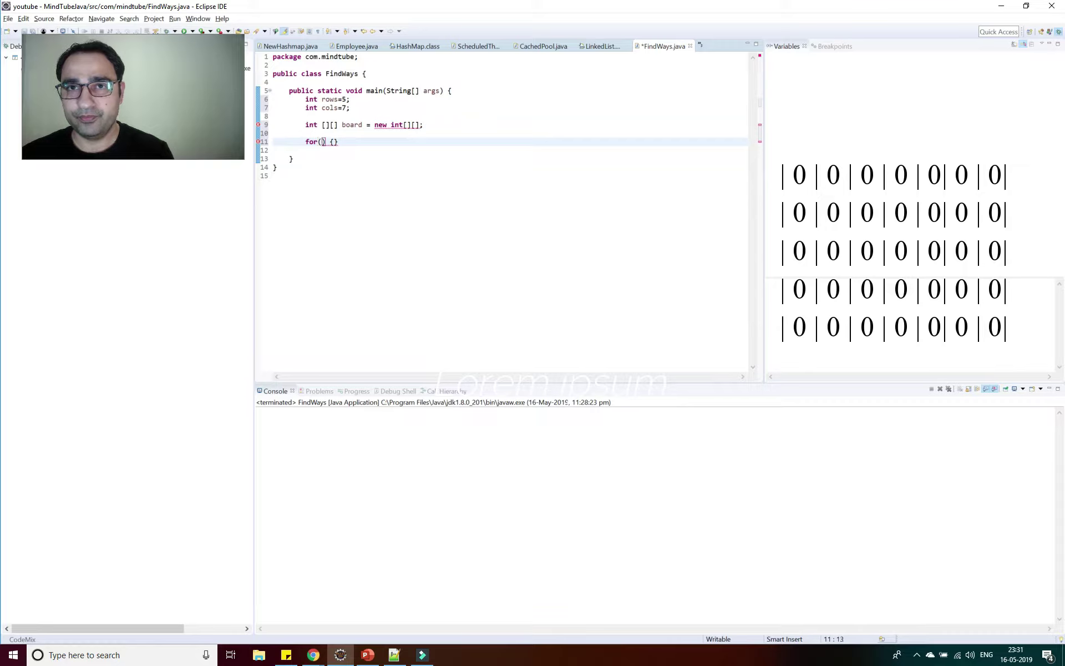
pyautogui.write('int row ;')
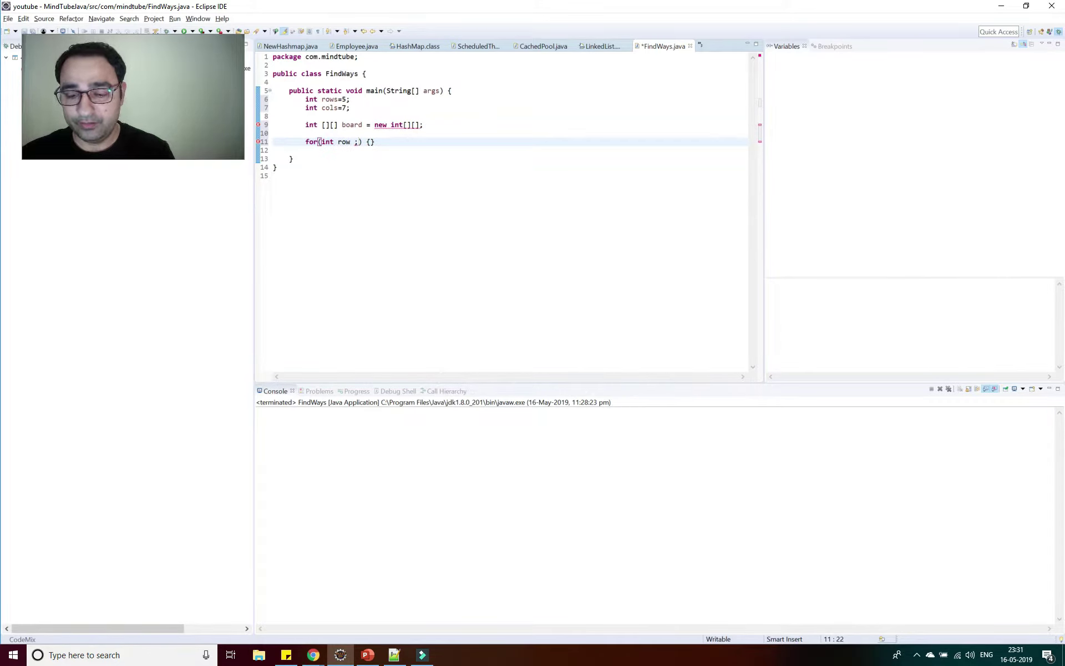
pyautogui.write('=0')
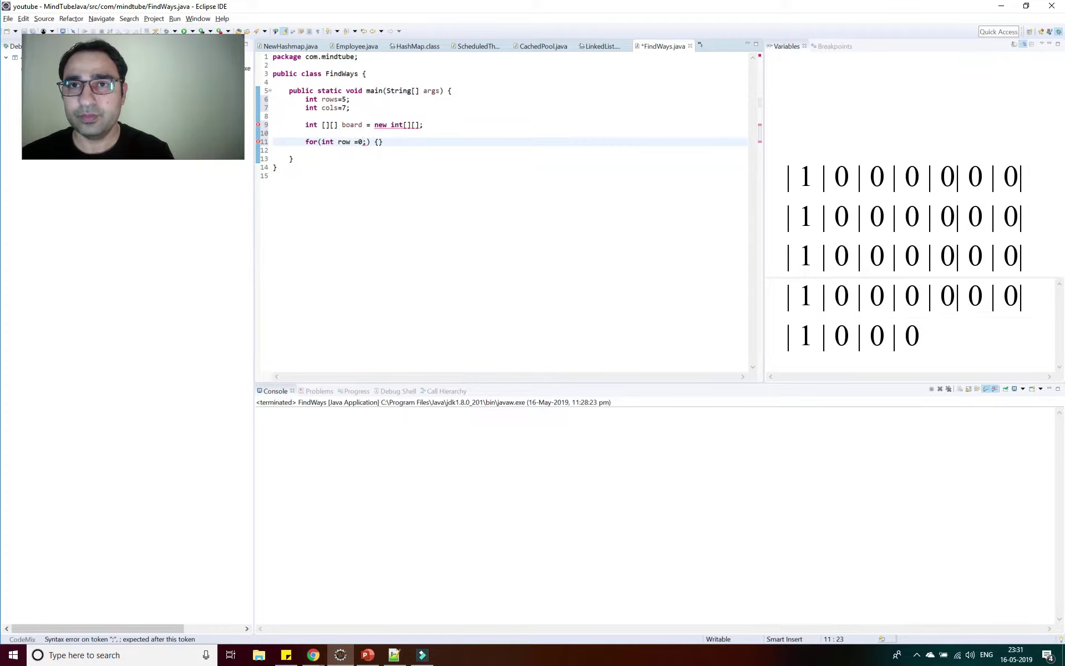
pyautogui.write('row<')
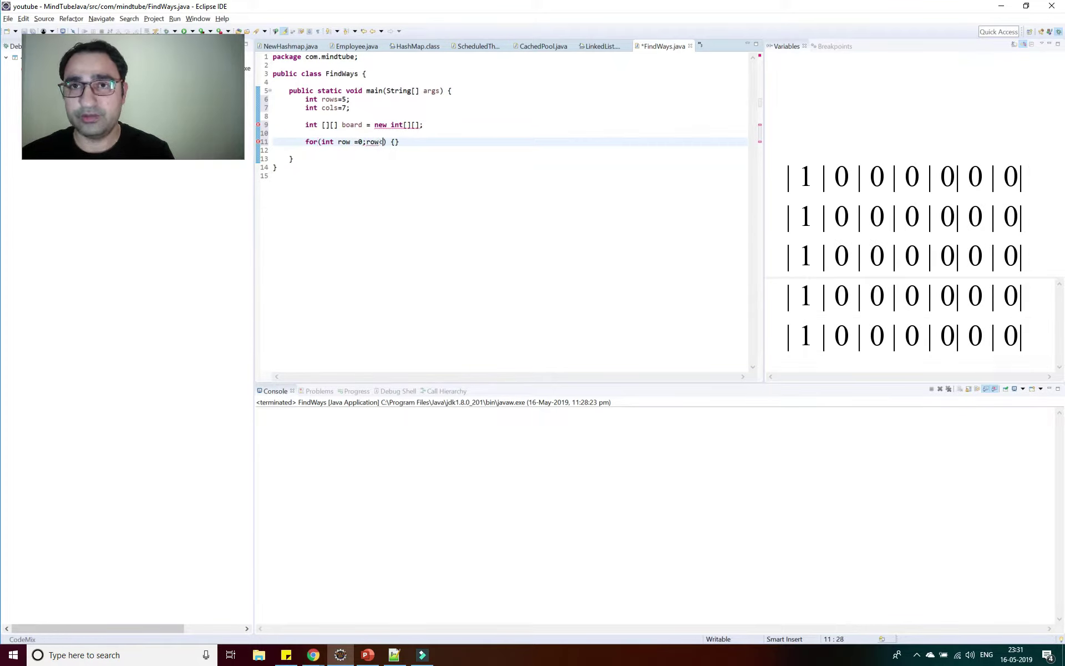
pyautogui.write('rows;row++')
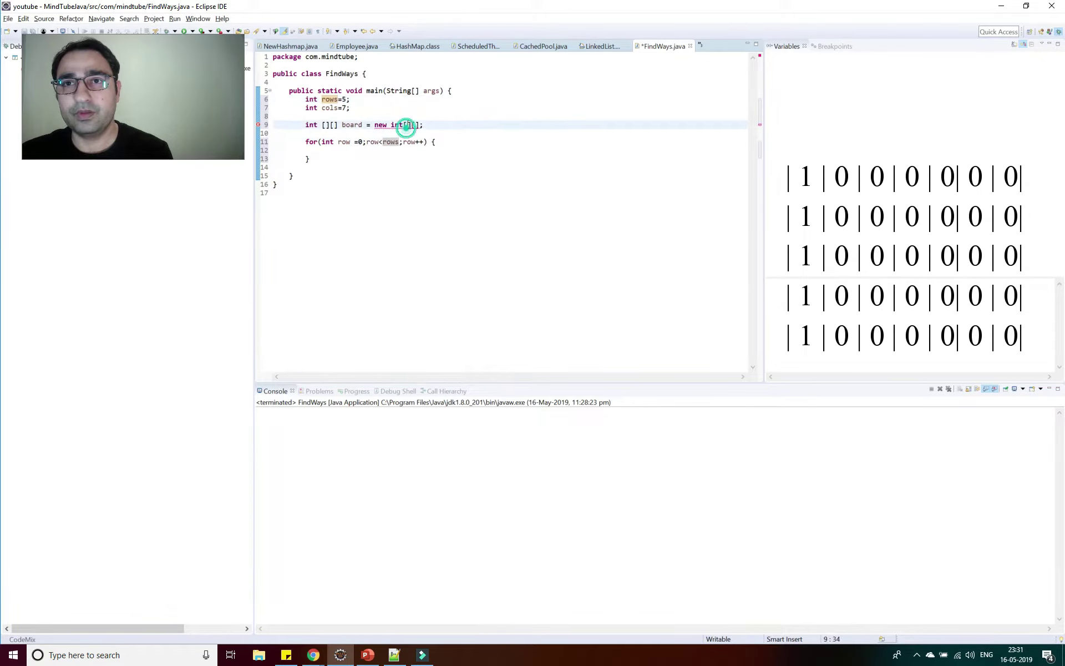
pyautogui.write('rows')
# - Complete new int[rows][cols] and write the row loop setting board[row][0] = 1
pyautogui.doubleClick(329, 108)
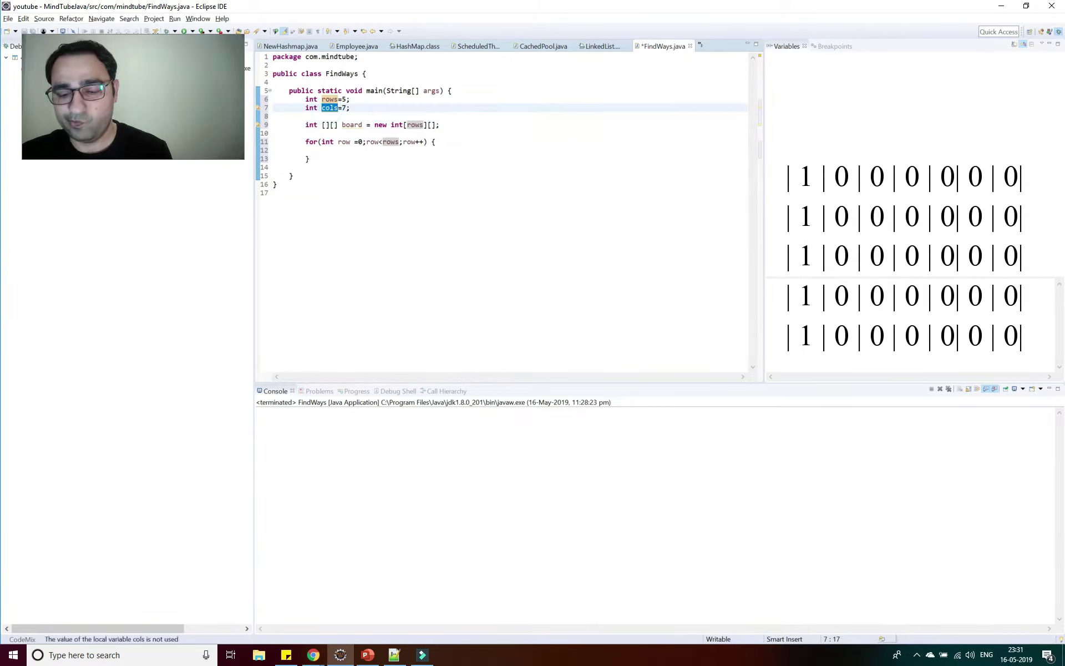
pyautogui.click(431, 125)
pyautogui.write('cols')
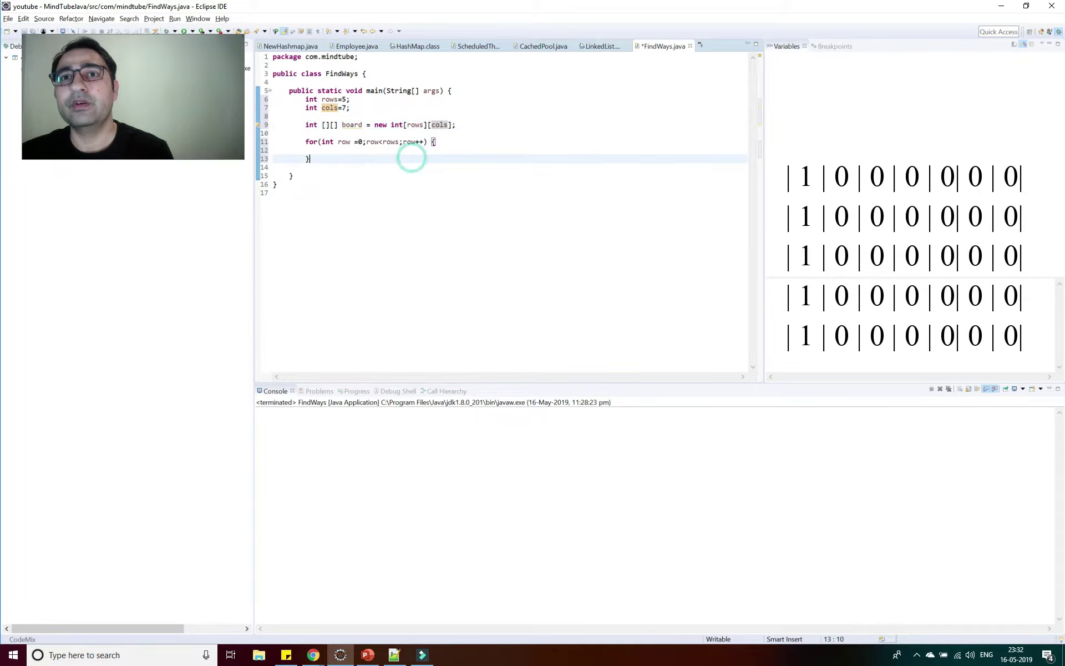
pyautogui.click(398, 142)
pyautogui.press('Down')
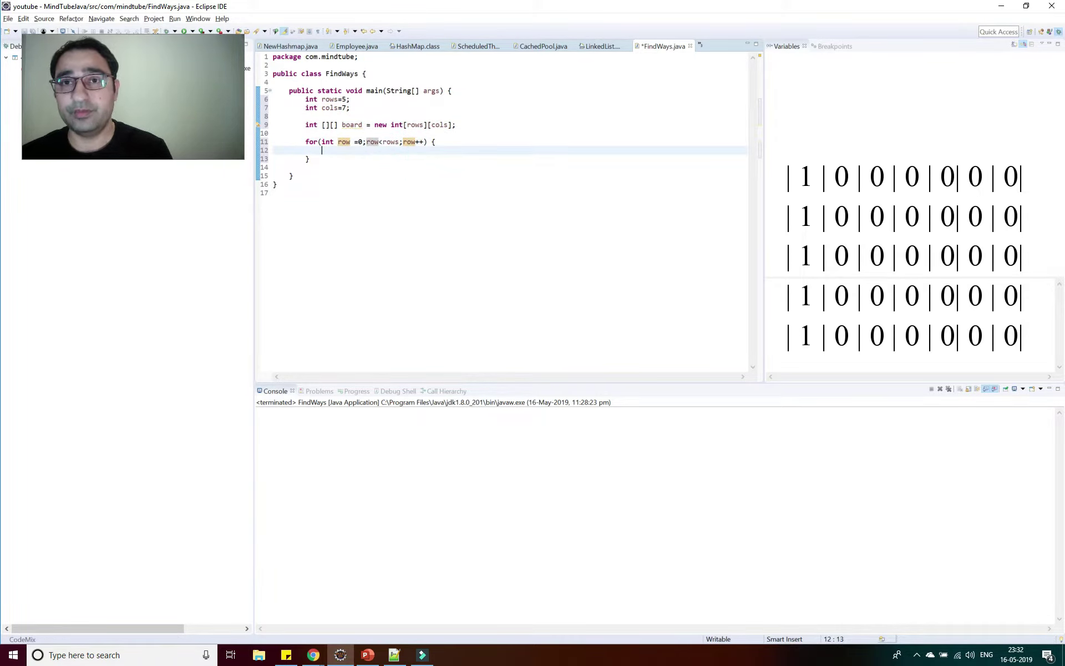
pyautogui.write('board[row]')
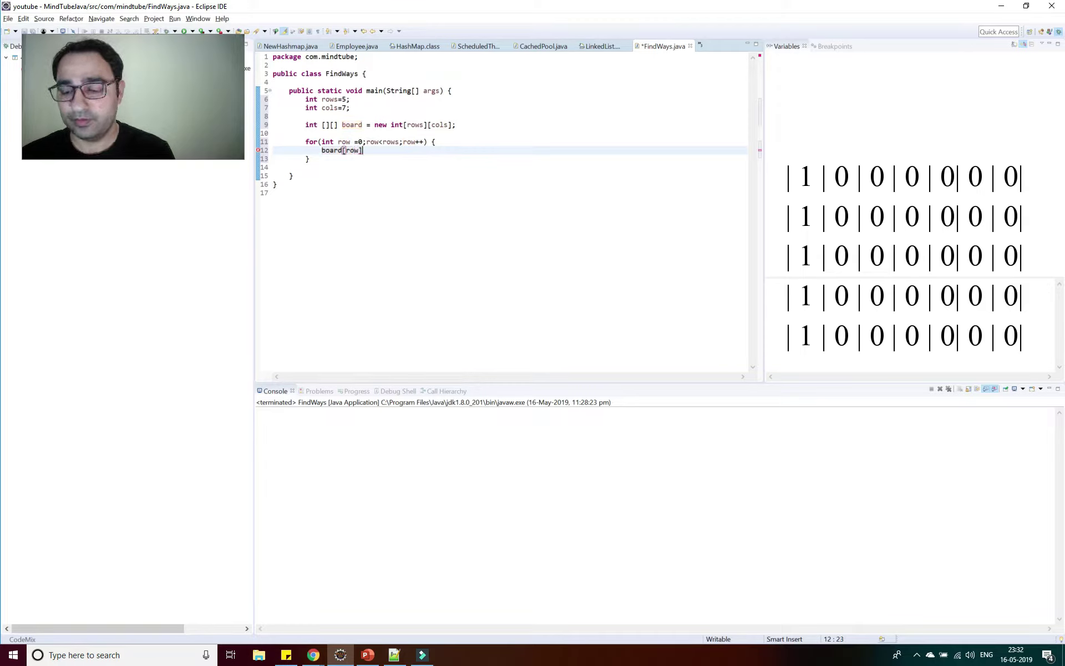
pyautogui.write('[]0')
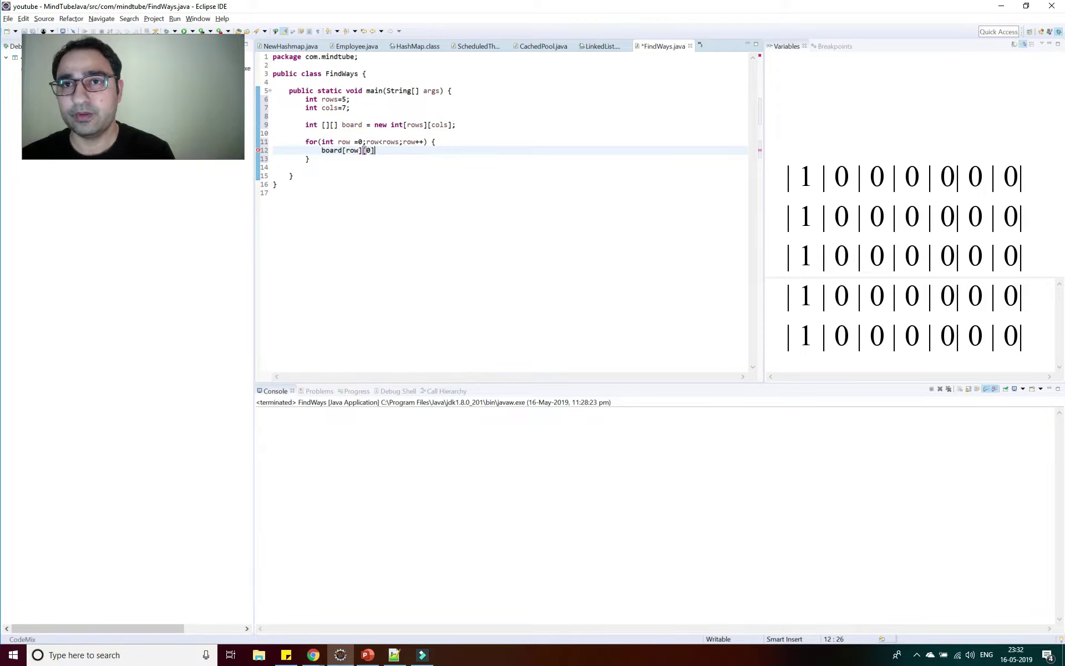
pyautogui.write('= 1;')
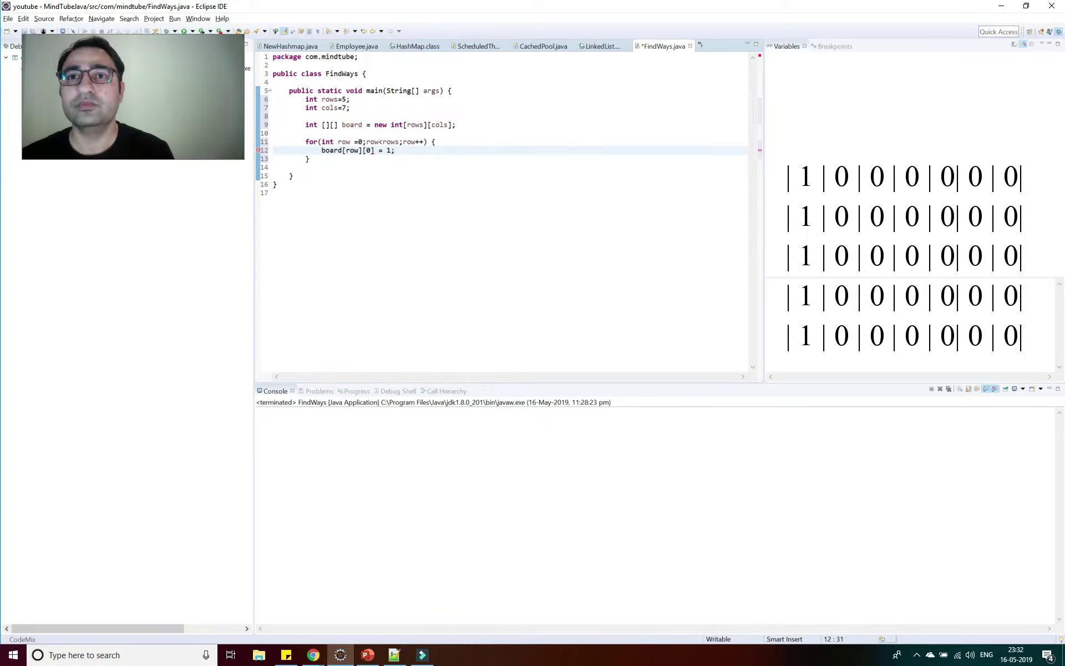
pyautogui.press('Down')
pyautogui.press('End')
pyautogui.press('Return')
pyautogui.press('Return')
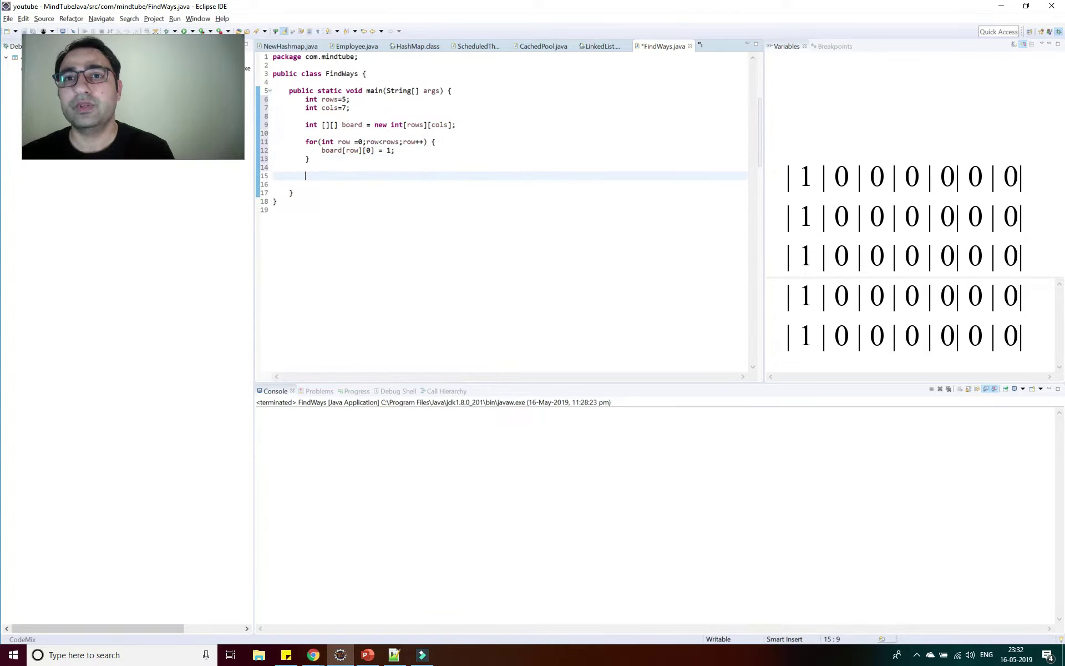
pyautogui.write('for(')
pyautogui.press('Return')
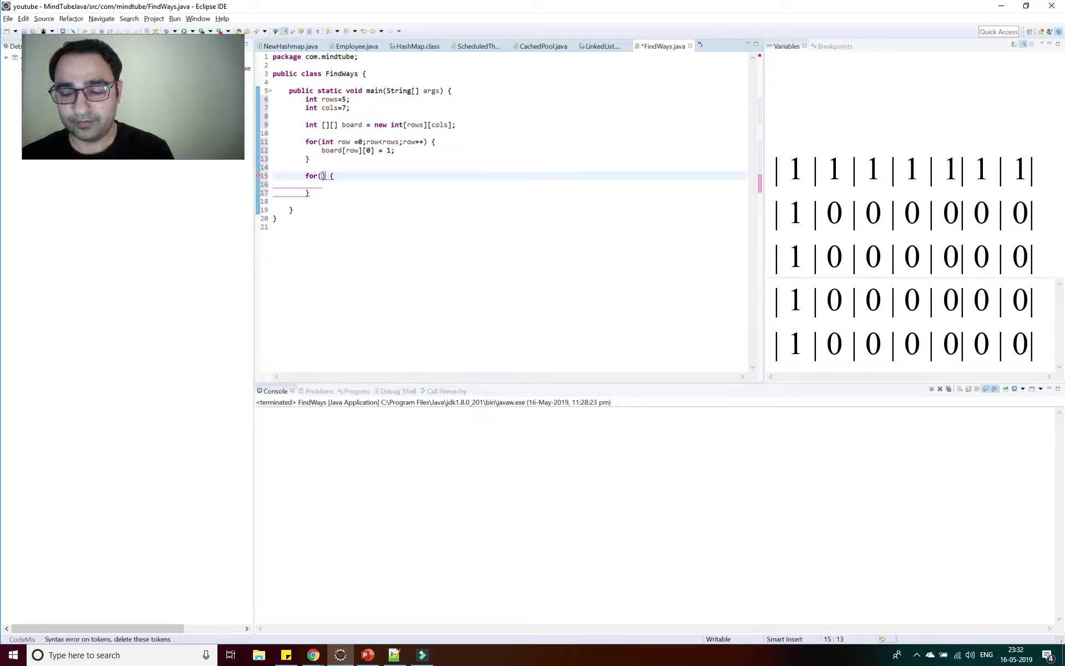
pyautogui.write('int col')
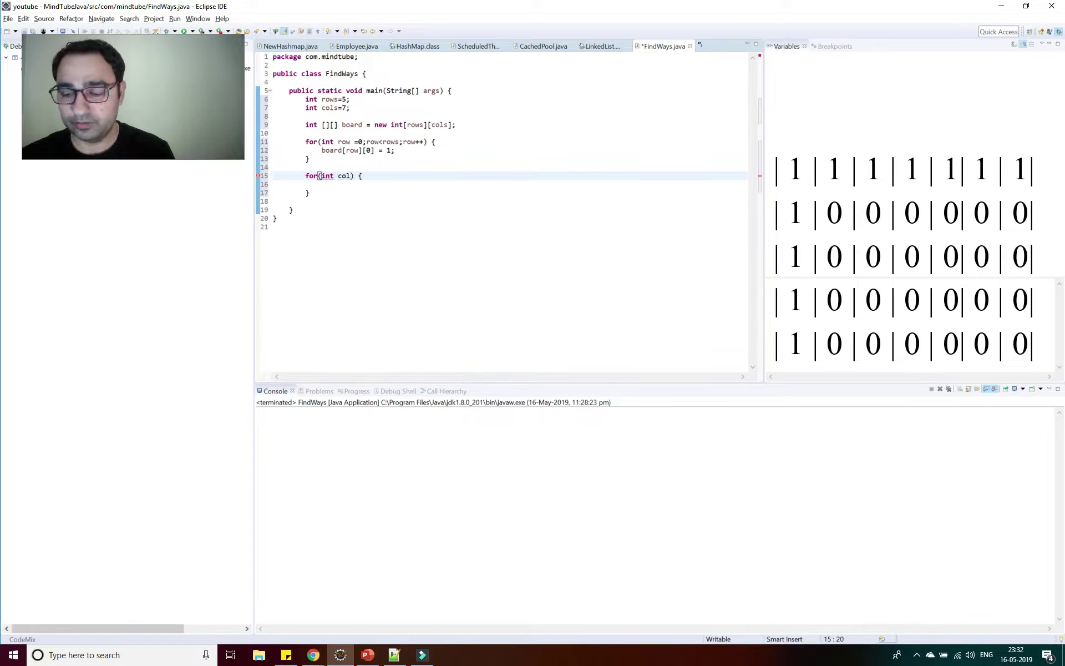
pyautogui.write('=0;col<c')
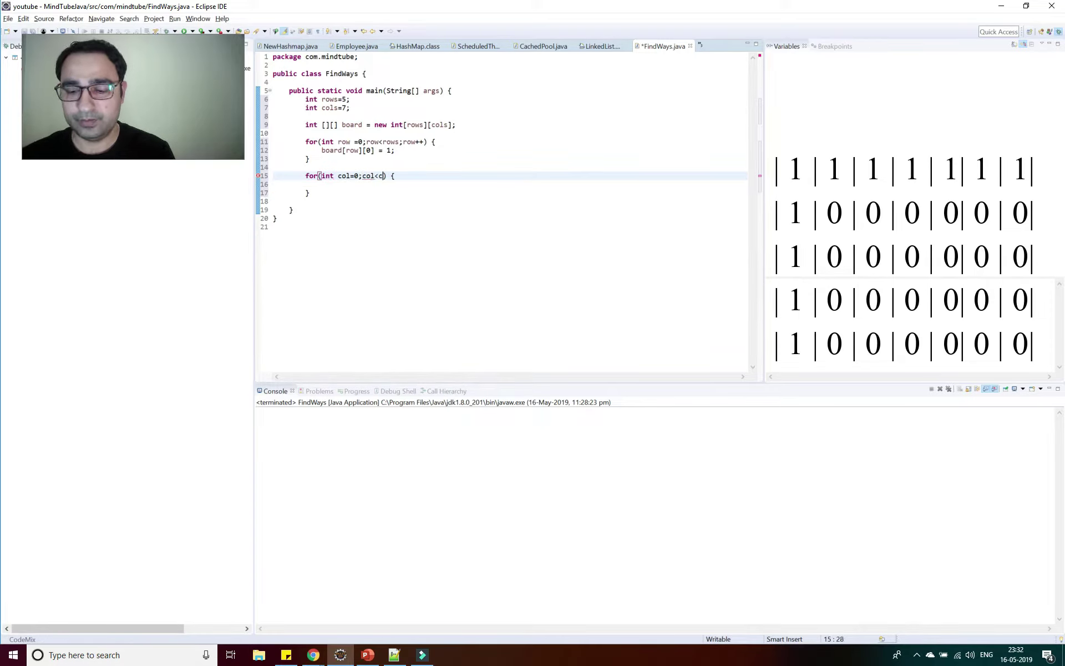
pyautogui.write('ols;col++')
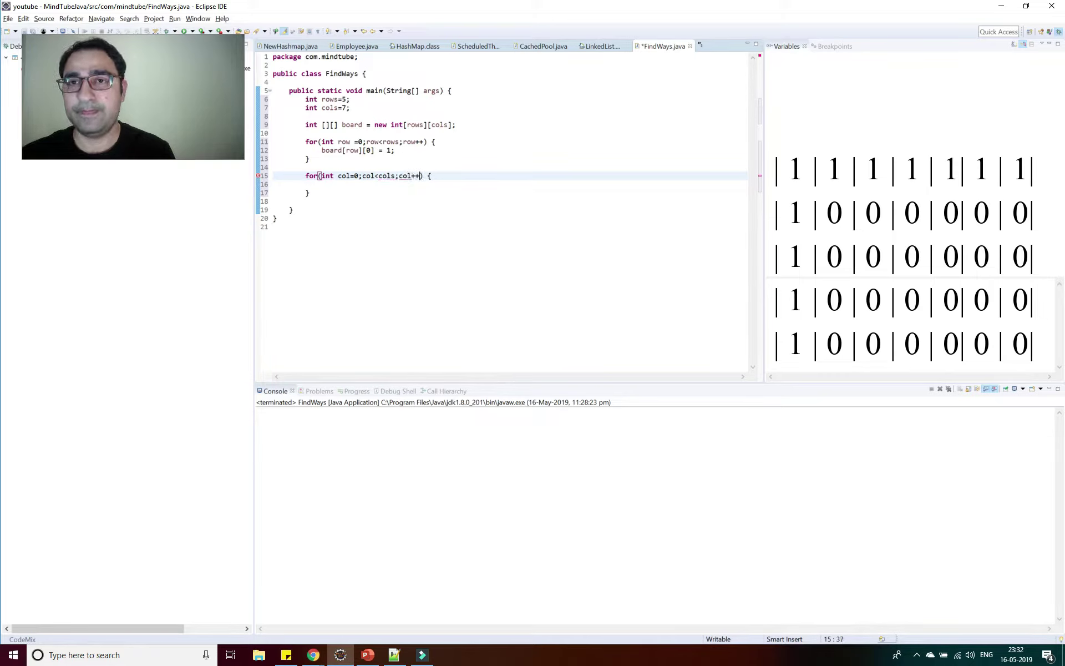
# - Copy board[row][0] = 1 into a new col loop, changing it to board[0][col] = 1
pyautogui.press('Up')
pyautogui.press('Up')
pyautogui.press('Up')
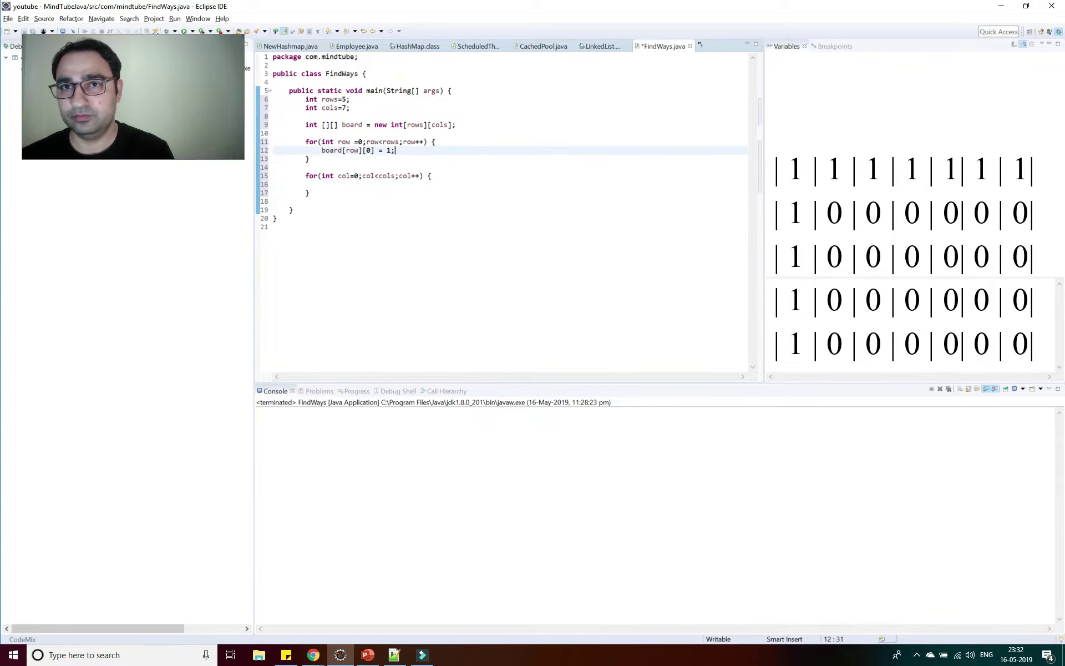
pyautogui.hotkey('shift', 'Home')
pyautogui.hotkey('ctrl', 'c')
pyautogui.press('Down')
pyautogui.press('Down')
pyautogui.press('Down')
pyautogui.hotkey('ctrl', 'v')
pyautogui.press('Left')
pyautogui.press('Left')
pyautogui.press('Left')
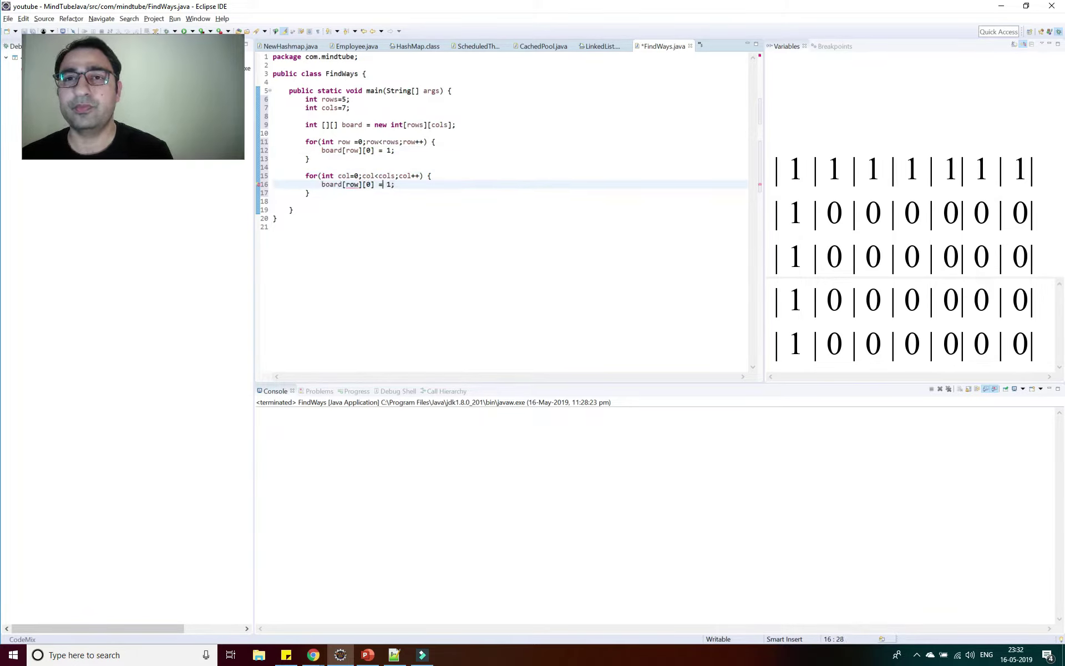
pyautogui.hotkey('shift', 'Right')
pyautogui.hotkey('shift', 'Right')
pyautogui.hotkey('shift', 'Right')
pyautogui.write('0')
pyautogui.press('Right')
pyautogui.press('Right')
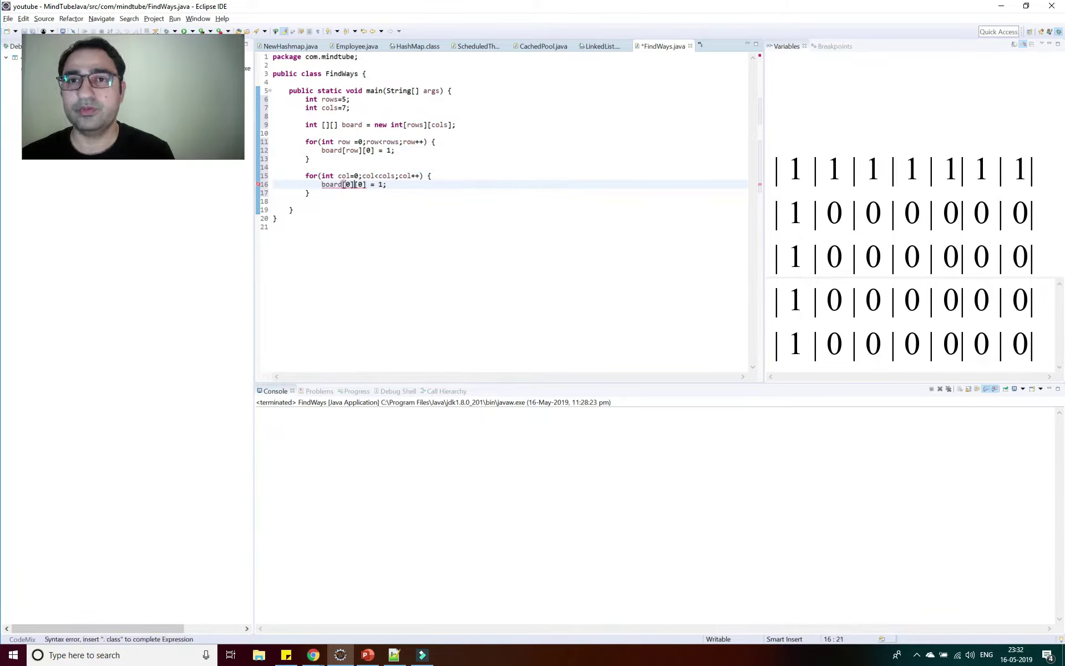
pyautogui.press('BackSpace')
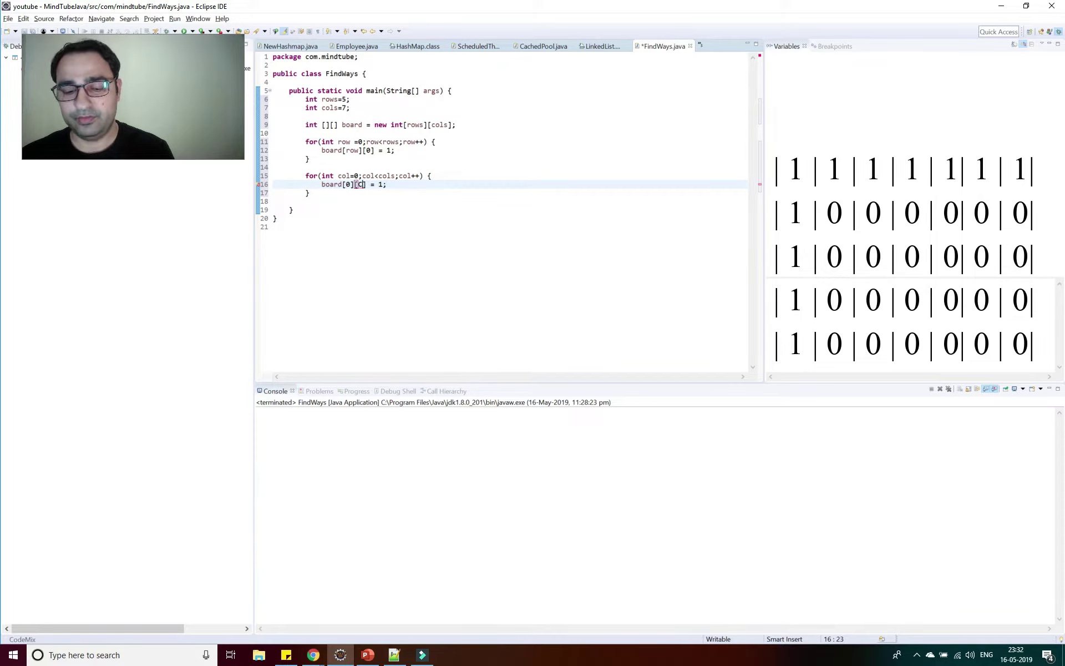
pyautogui.write('col')
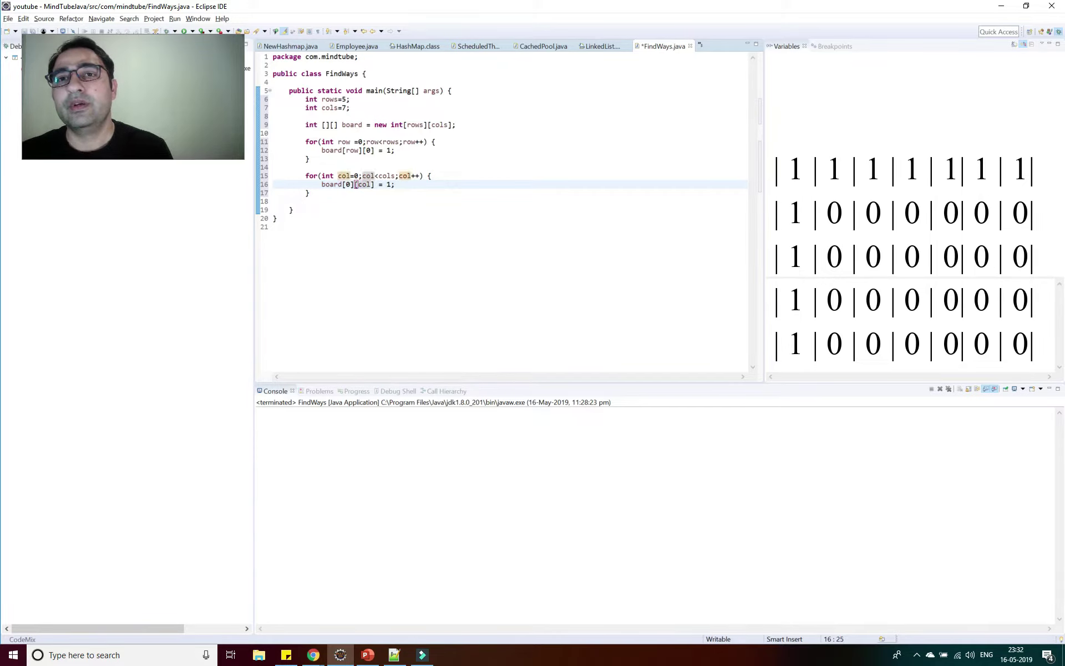
pyautogui.click(379, 204)
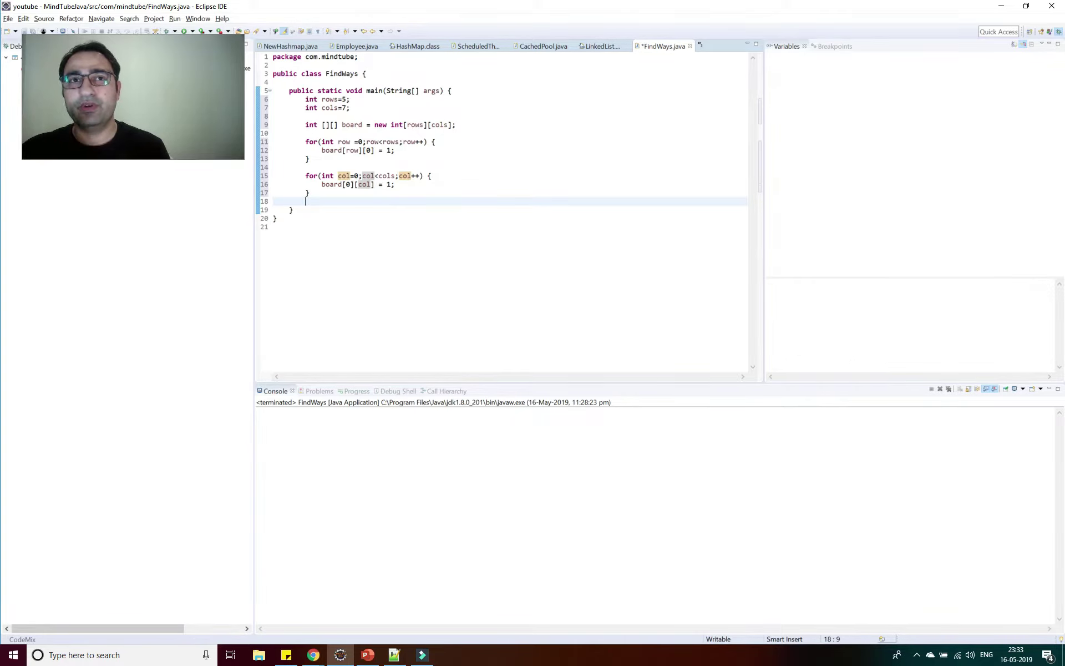
# - Paste a copy of the row loop header below the existing loops
pyautogui.press('Return')
pyautogui.press('Return')
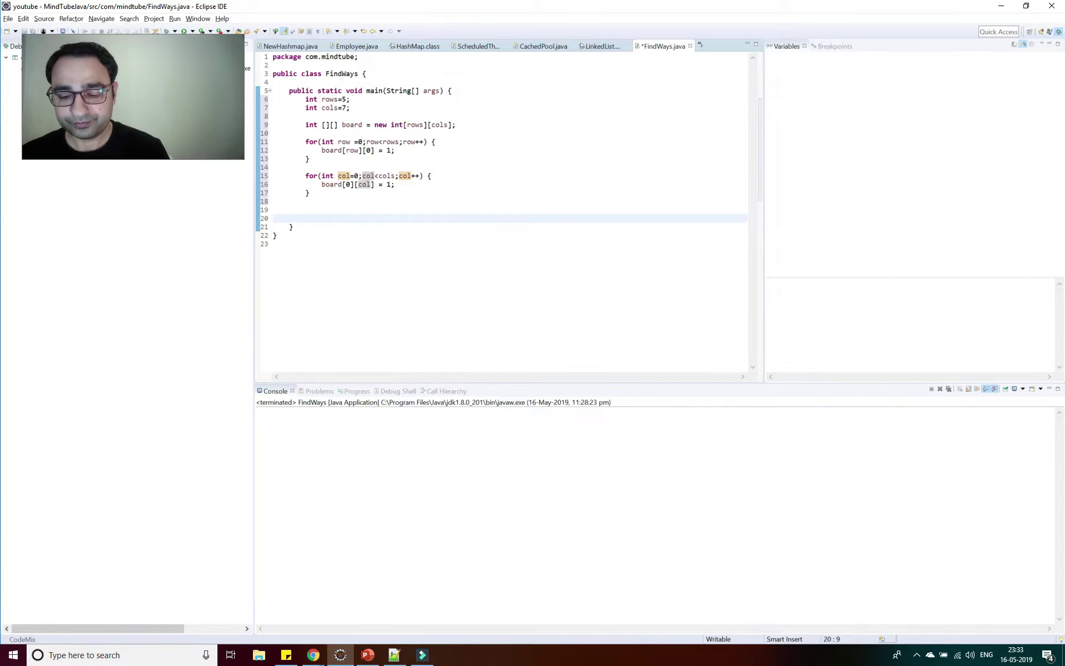
pyautogui.write('f')
pyautogui.press('BackSpace')
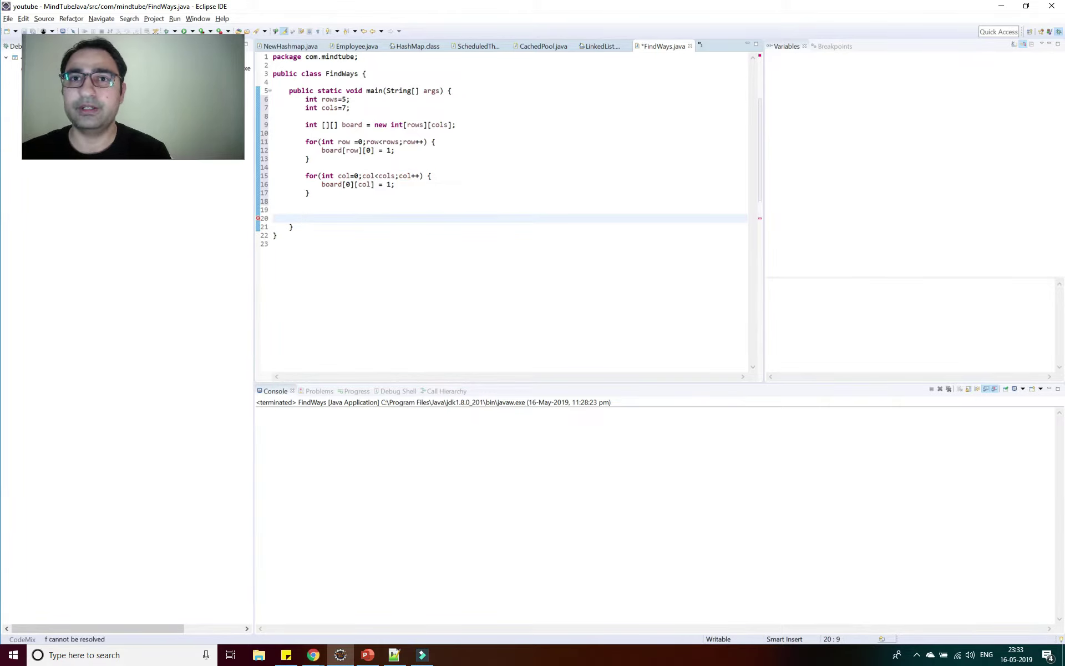
pyautogui.click(416, 132)
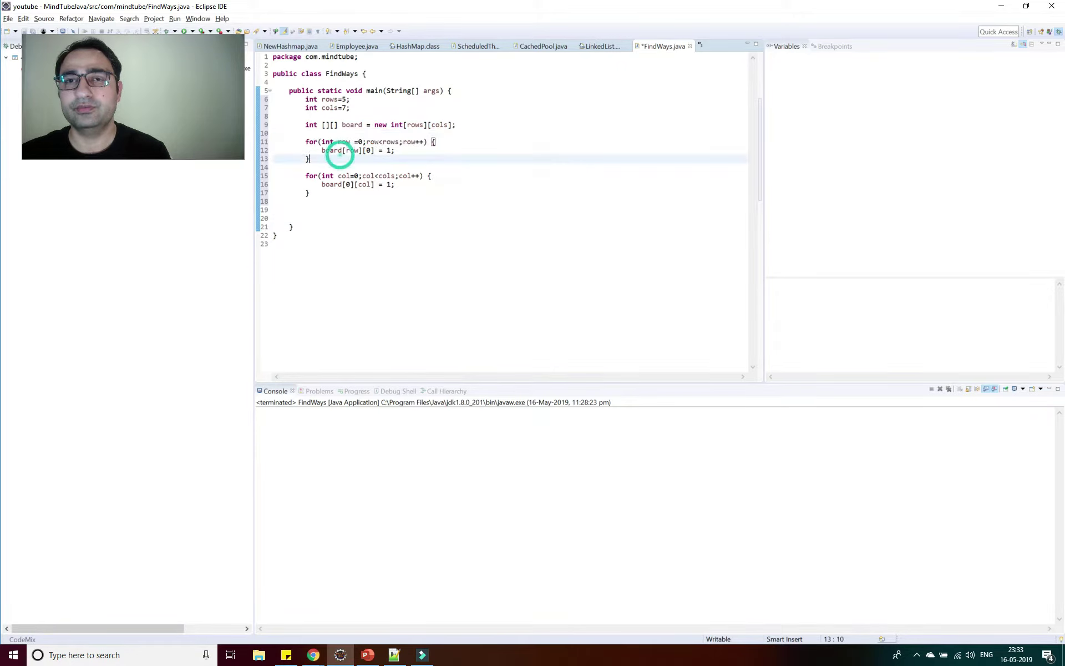
pyautogui.moveTo(306, 141); pyautogui.dragTo(407, 141)
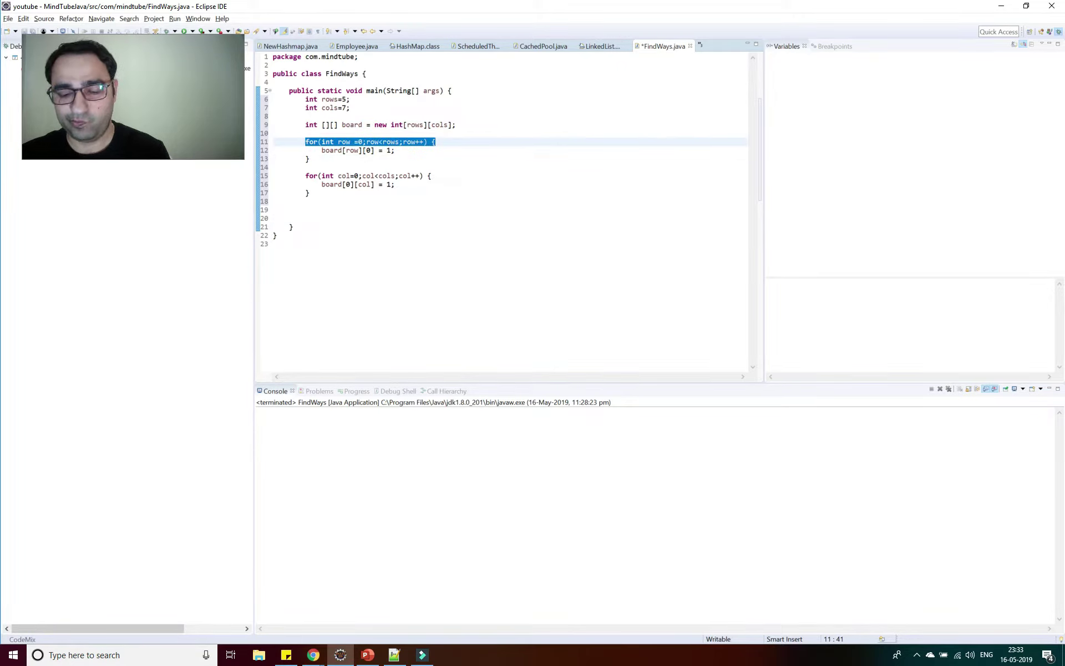
pyautogui.click(370, 209)
pyautogui.hotkey('ctrl', 'v')
pyautogui.write('{')
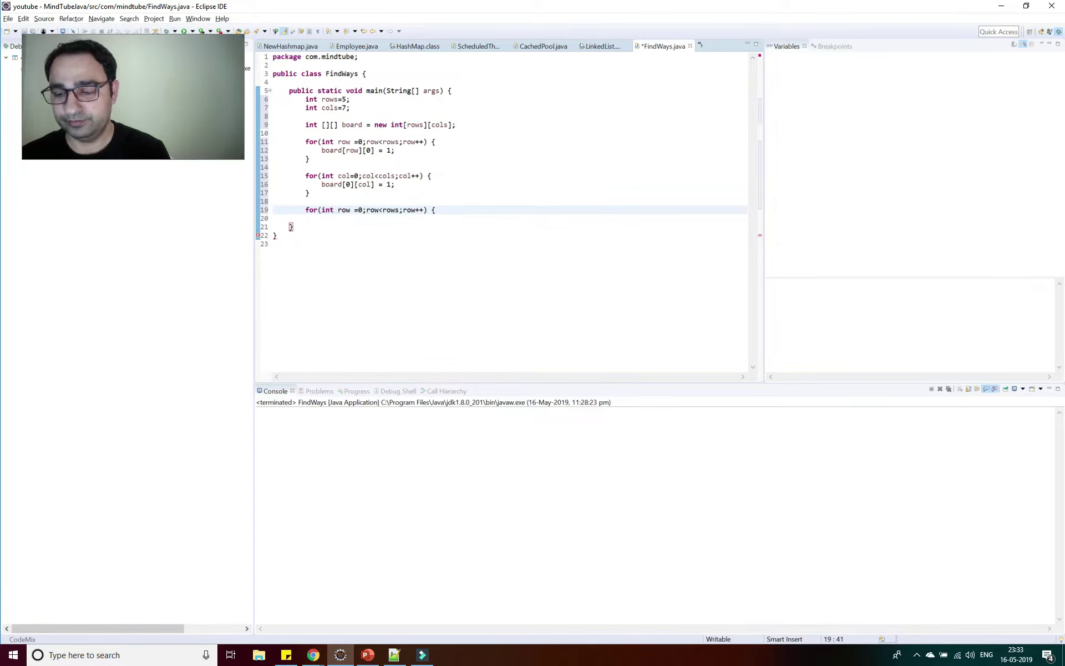
pyautogui.press('Return')
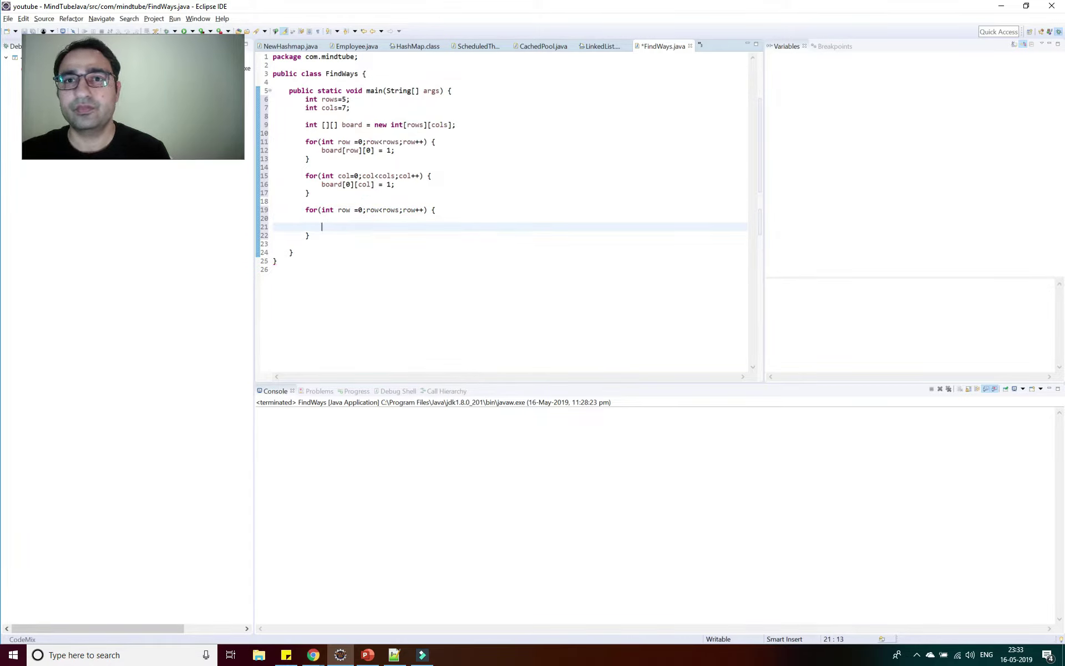
# - Nest a copy of the column loop header inside the new row loop
pyautogui.moveTo(305, 175); pyautogui.dragTo(432, 175)
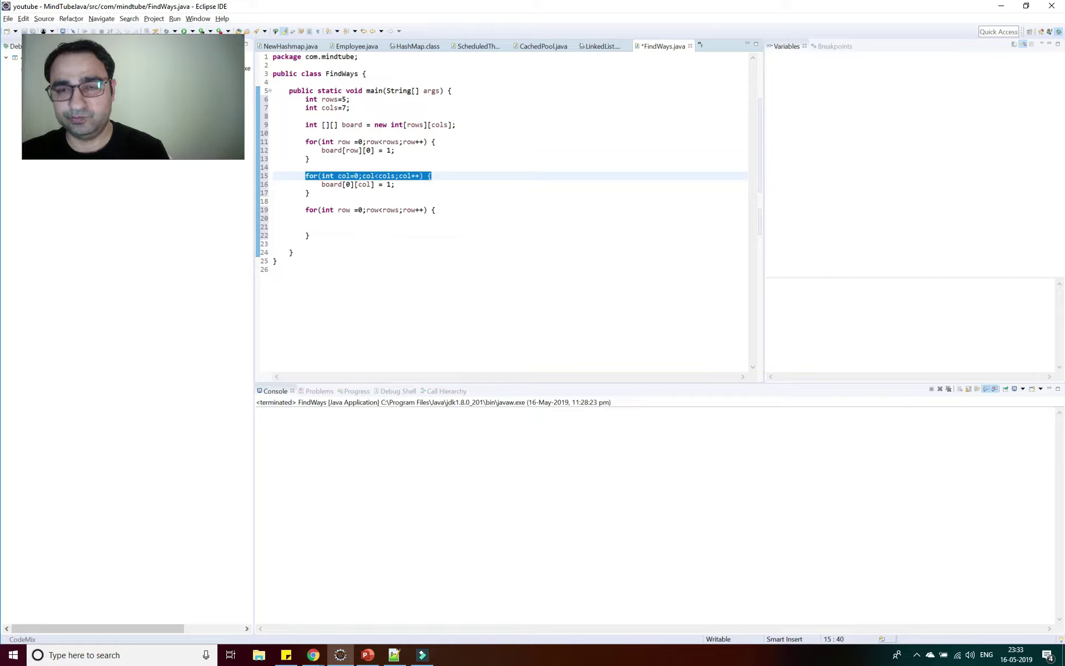
pyautogui.hotkey('ctrl', 'c')
pyautogui.click(333, 218)
pyautogui.hotkey('ctrl', 'v')
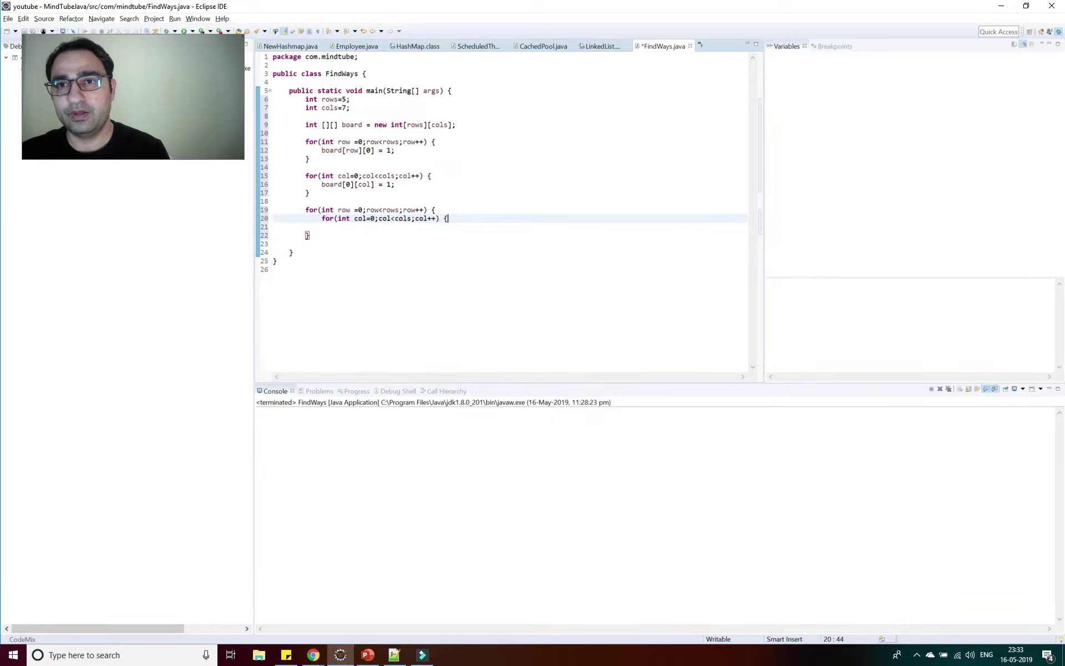
pyautogui.press('Return')
pyautogui.write('sys')
pyautogui.write('t')
# - Add System.out.print(" | "+ board[row][col] +" | ") to the inner loop and save
pyautogui.hotkey('ctrl', 'space')
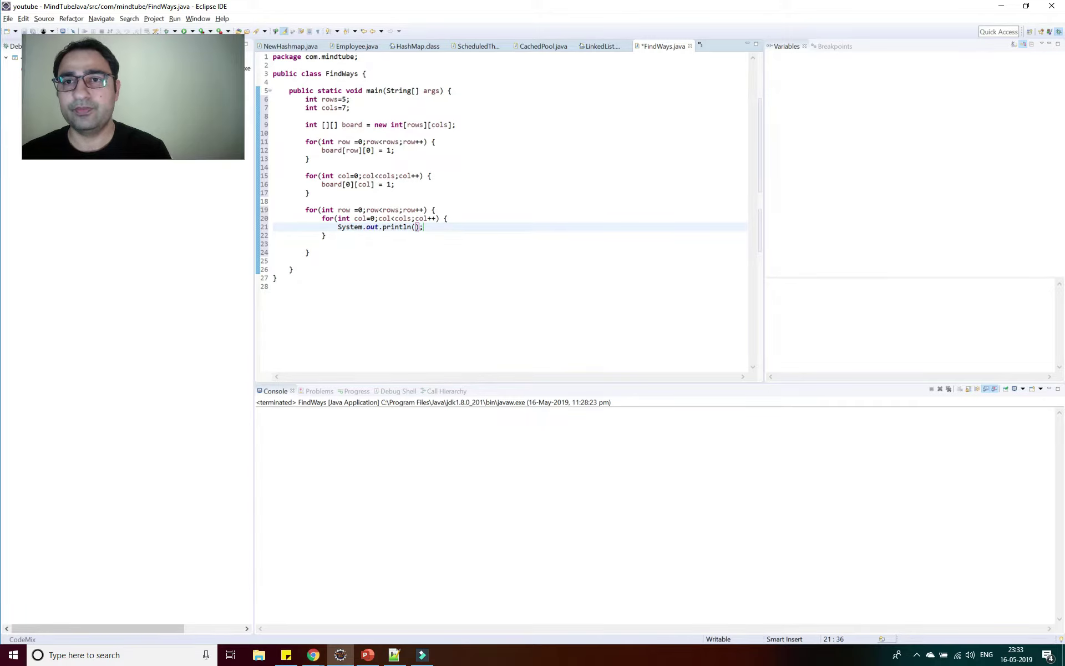
pyautogui.press('BackSpace')
pyautogui.press('BackSpace')
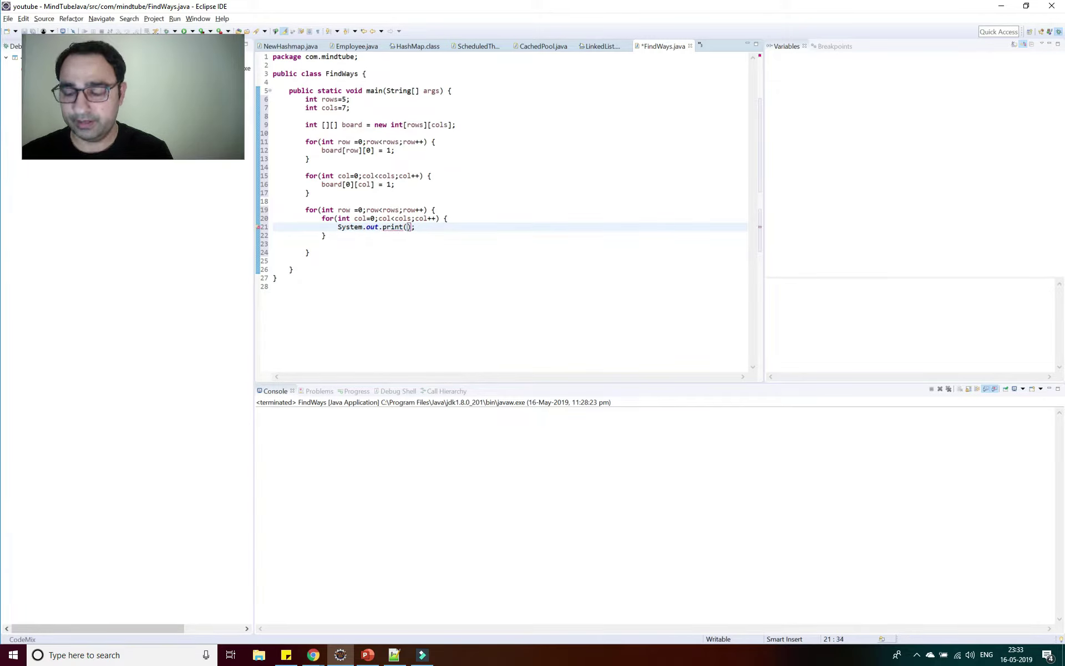
pyautogui.write('"')
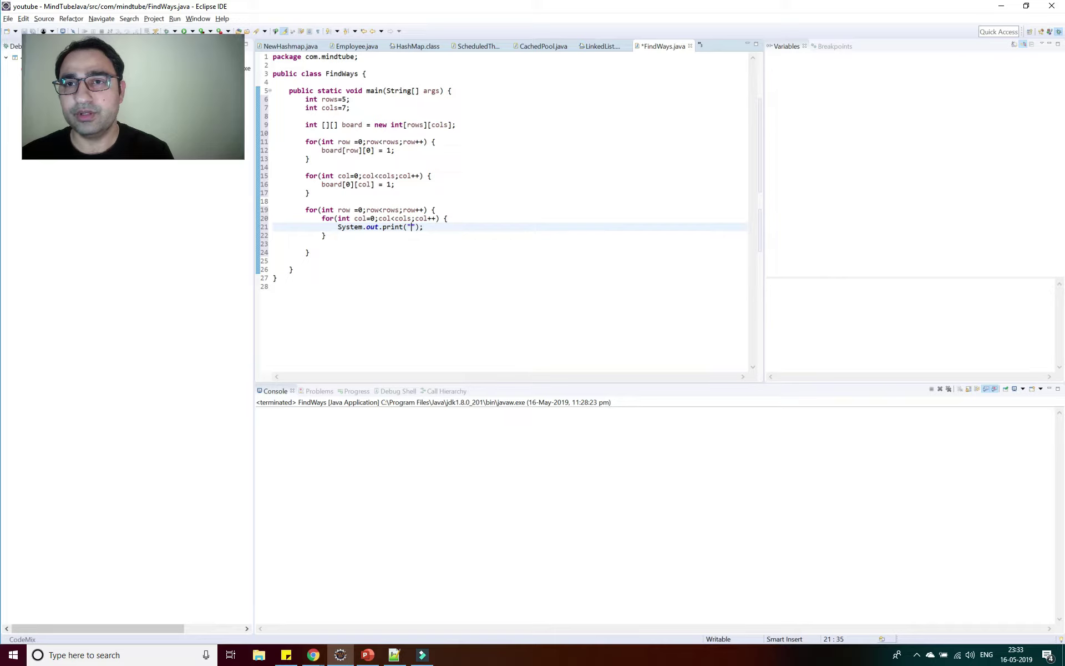
pyautogui.write('  |  "+')
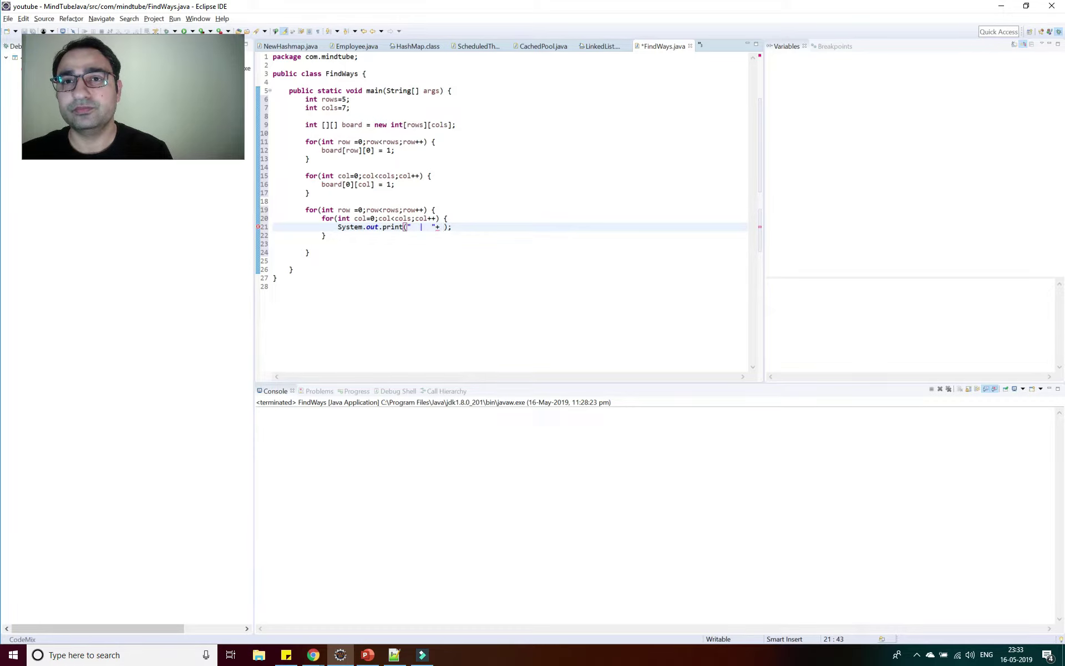
pyautogui.moveTo(322, 184); pyautogui.dragTo(375, 184)
pyautogui.hotkey('ctrl', 'c')
pyautogui.click(444, 226)
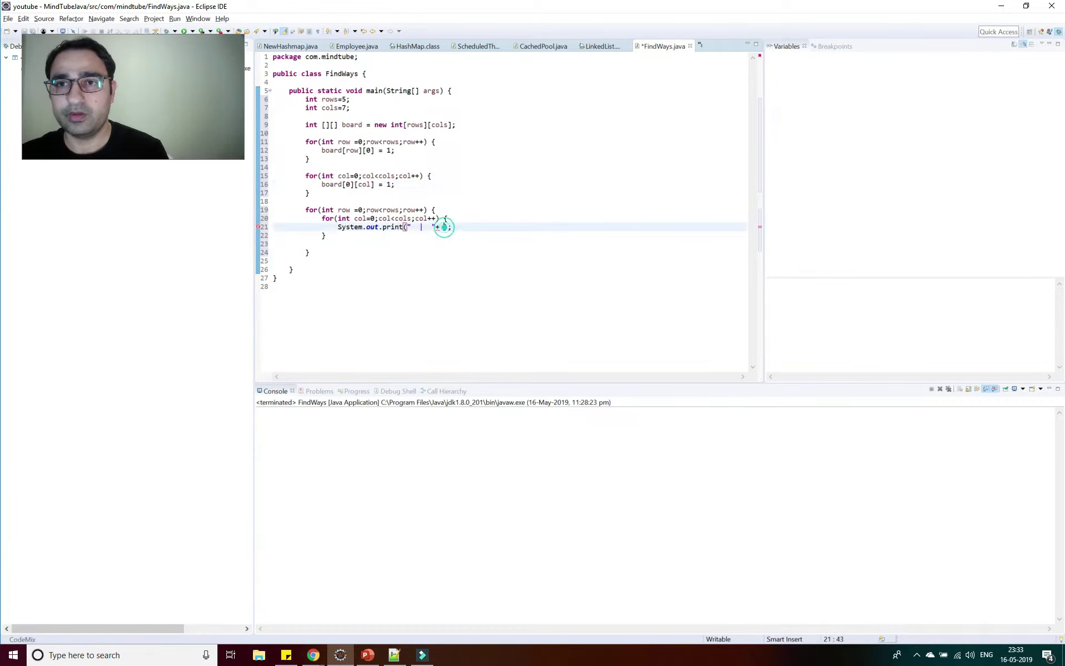
pyautogui.hotkey('ctrl', 'v')
pyautogui.click(468, 227)
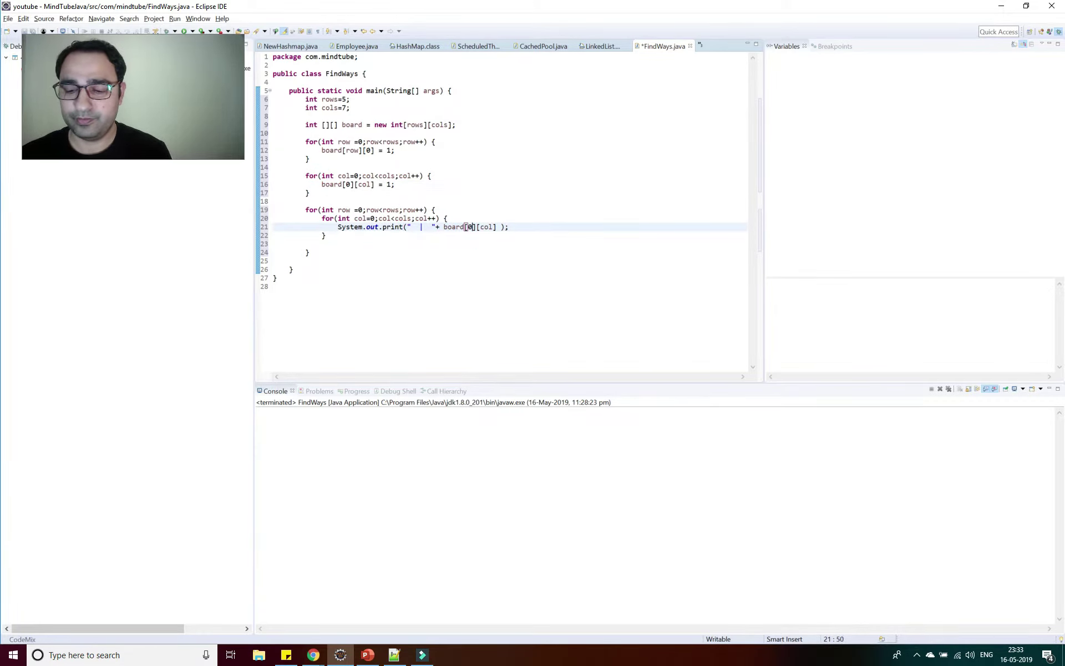
pyautogui.press('BackSpace')
pyautogui.write('row')
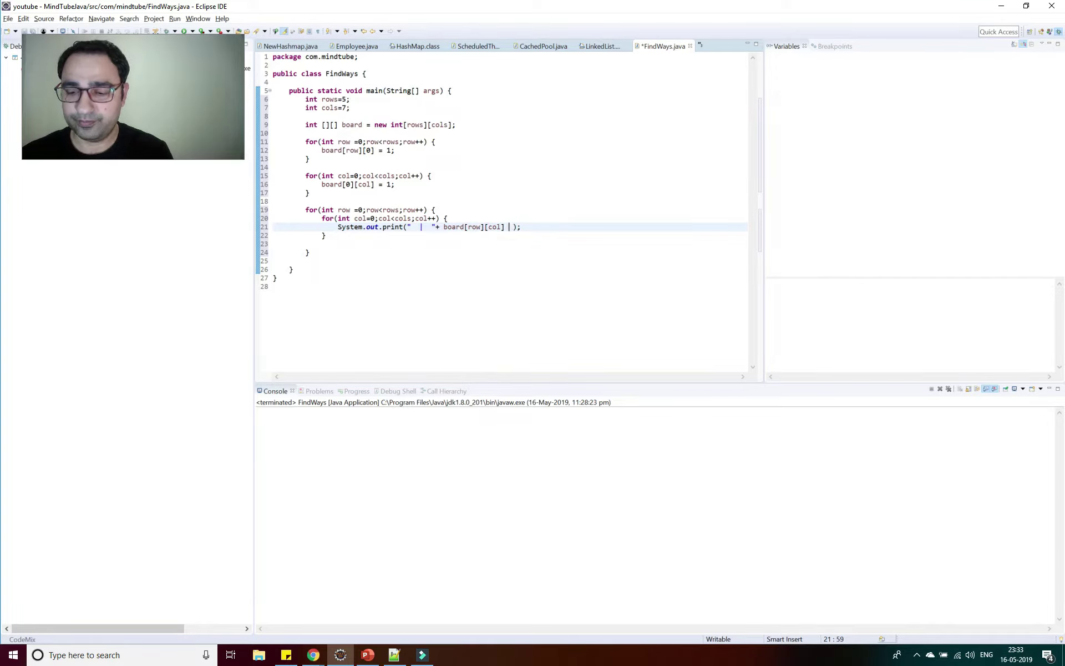
pyautogui.write(' +" ')
pyautogui.write(' |')
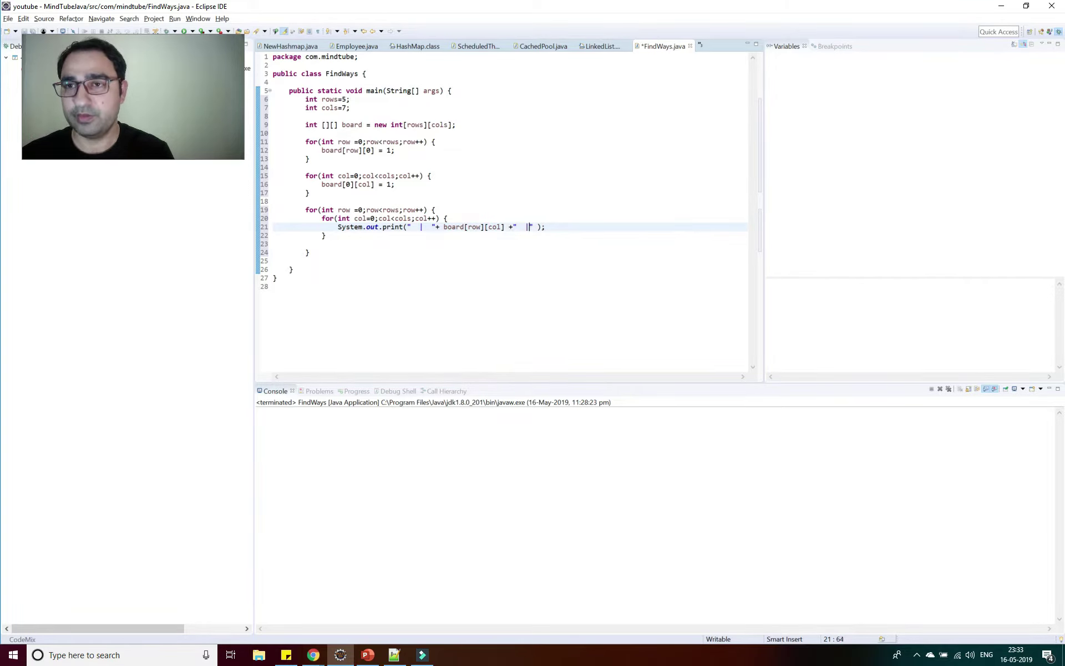
pyautogui.hotkey('ctrl', 's')
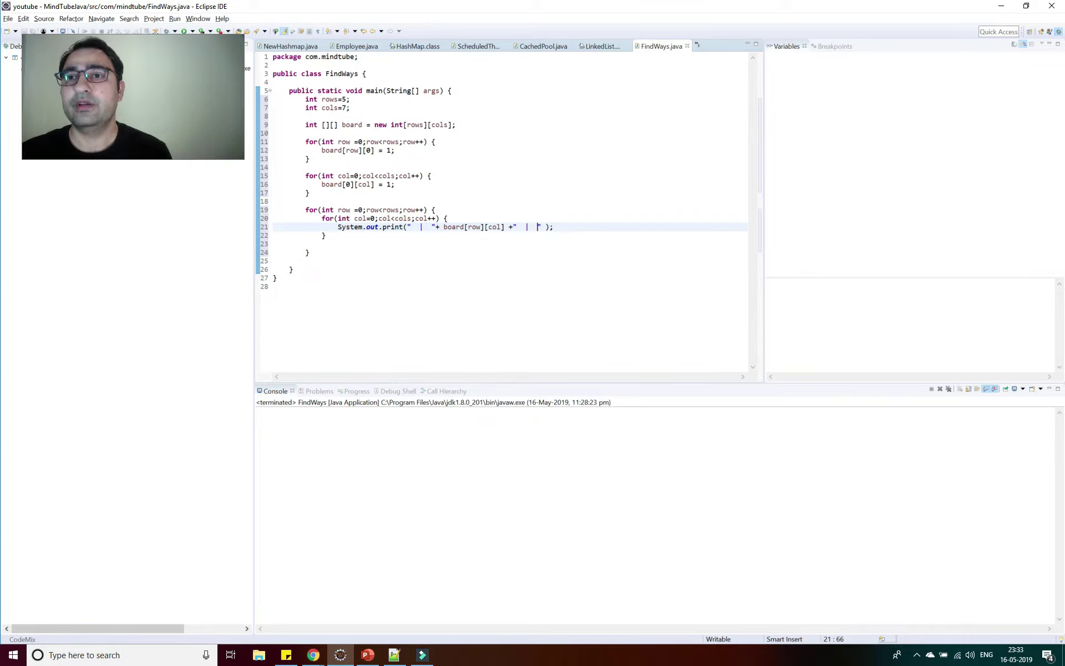
pyautogui.rightClick(543, 178)
pyautogui.moveTo(599, 451)
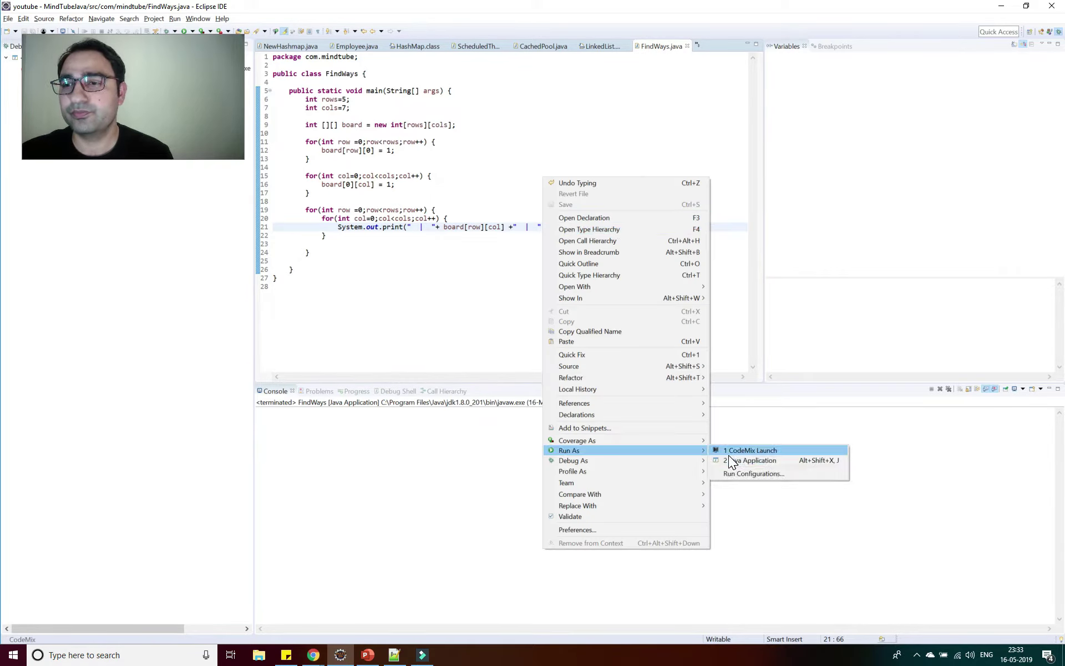
# - Run FindWays, then paste a System.out.print call after the inner loop
pyautogui.click(749, 460)
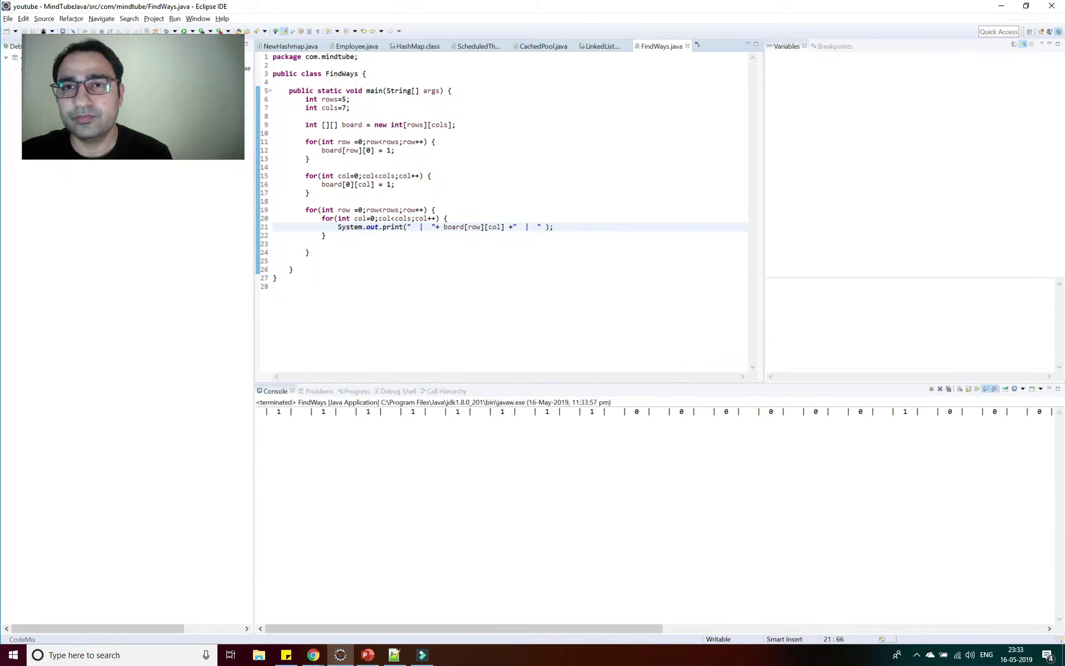
pyautogui.moveTo(338, 226); pyautogui.dragTo(408, 226)
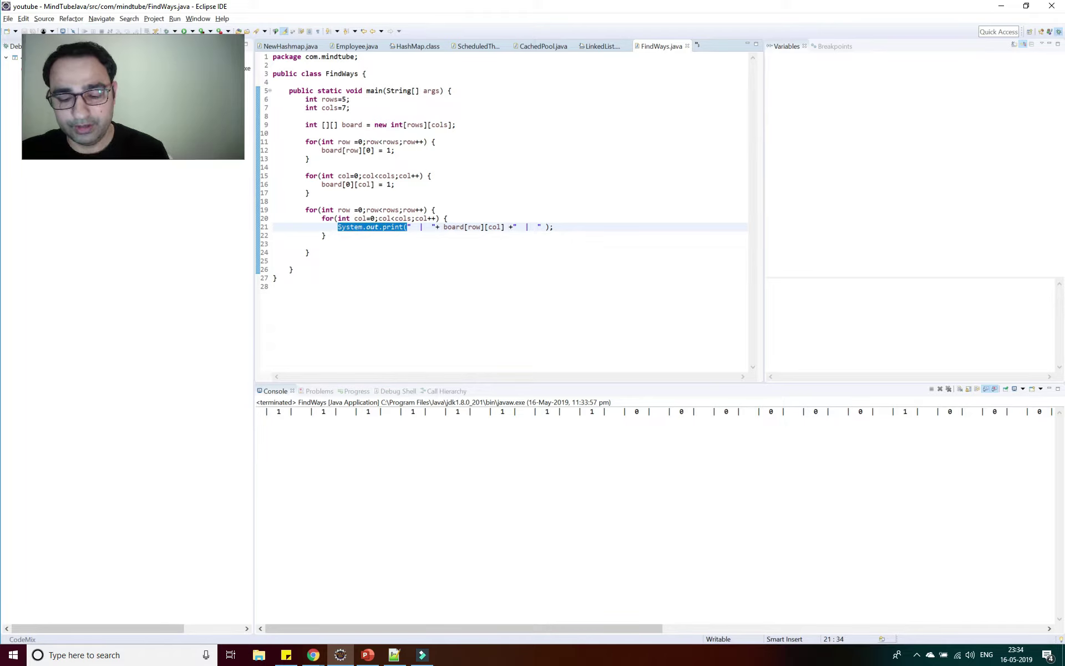
pyautogui.click(361, 242)
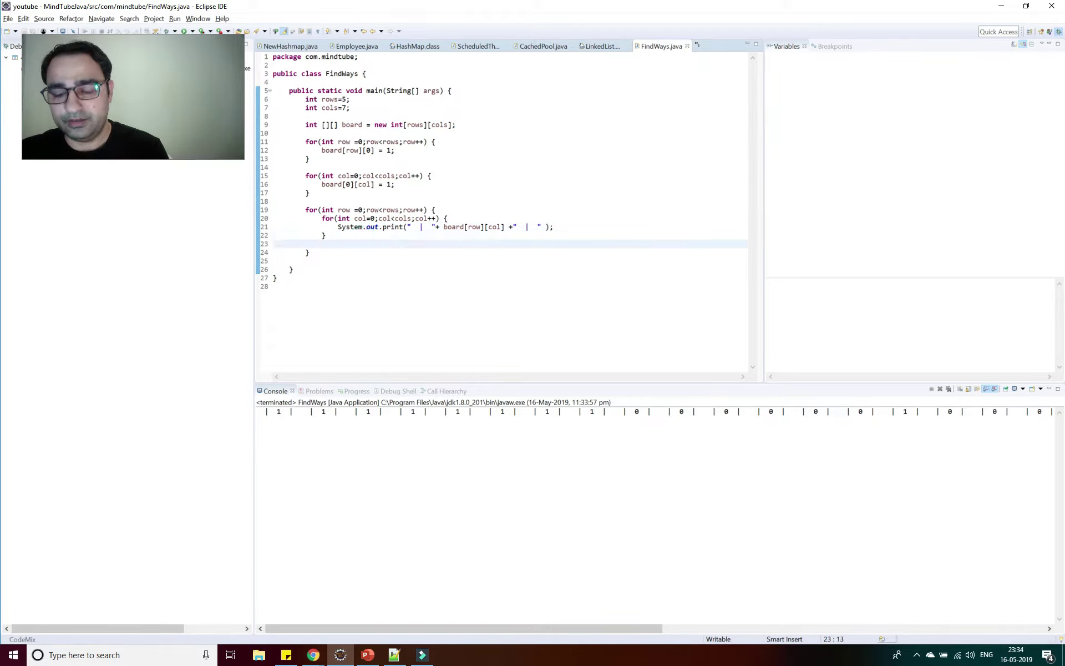
pyautogui.hotkey('ctrl', 'v')
pyautogui.write('0')
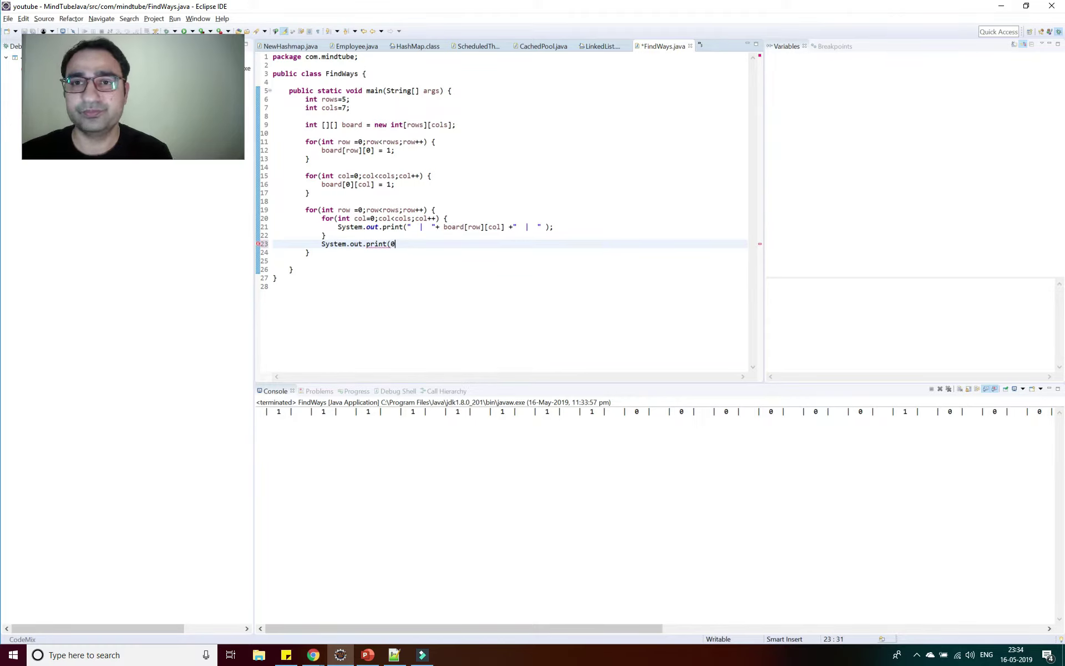
pyautogui.press('BackSpace')
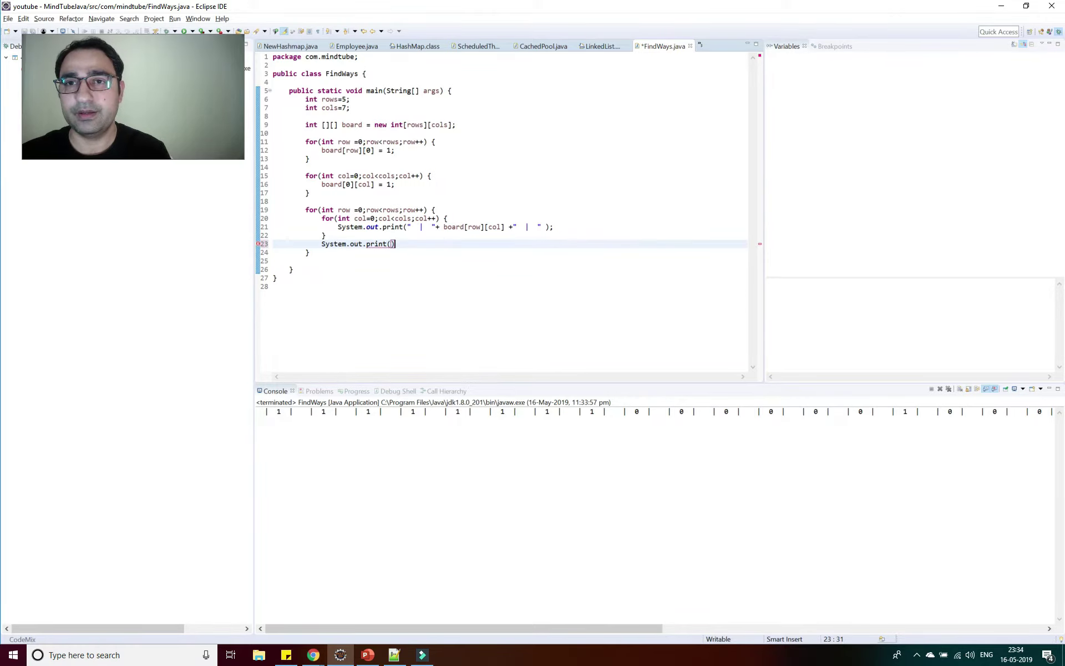
# - Turn it into System.out.println(), save, and rerun FindWays as a Java application
pyautogui.click(388, 244)
pyautogui.write('ln')
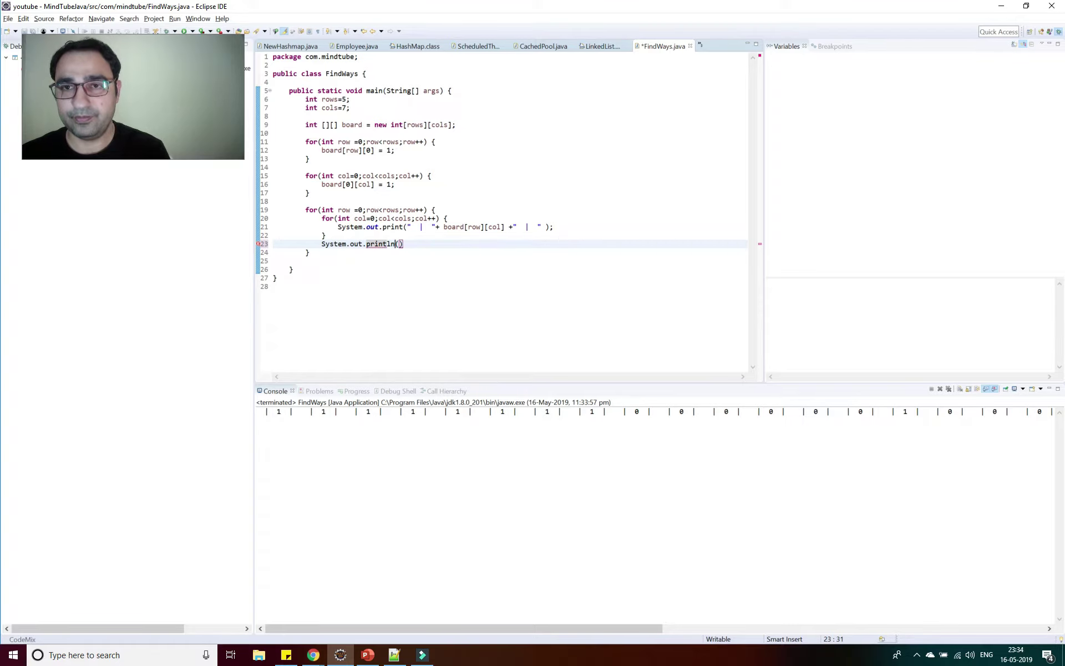
pyautogui.write(';')
pyautogui.hotkey('ctrl', 's')
pyautogui.rightClick(566, 176)
pyautogui.moveTo(592, 447)
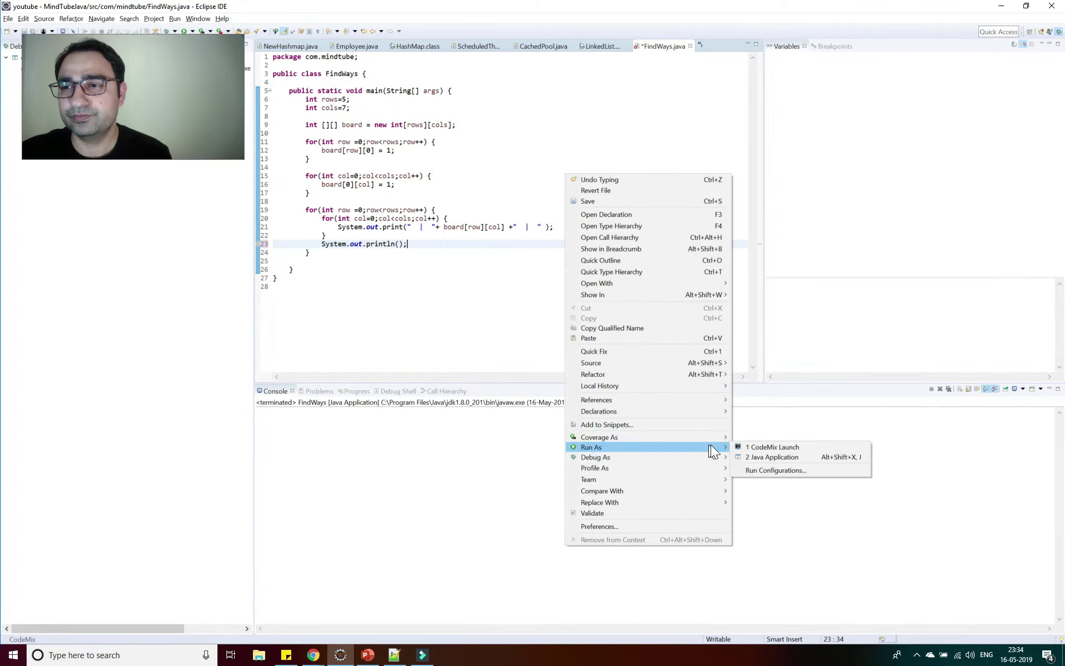
pyautogui.click(772, 456)
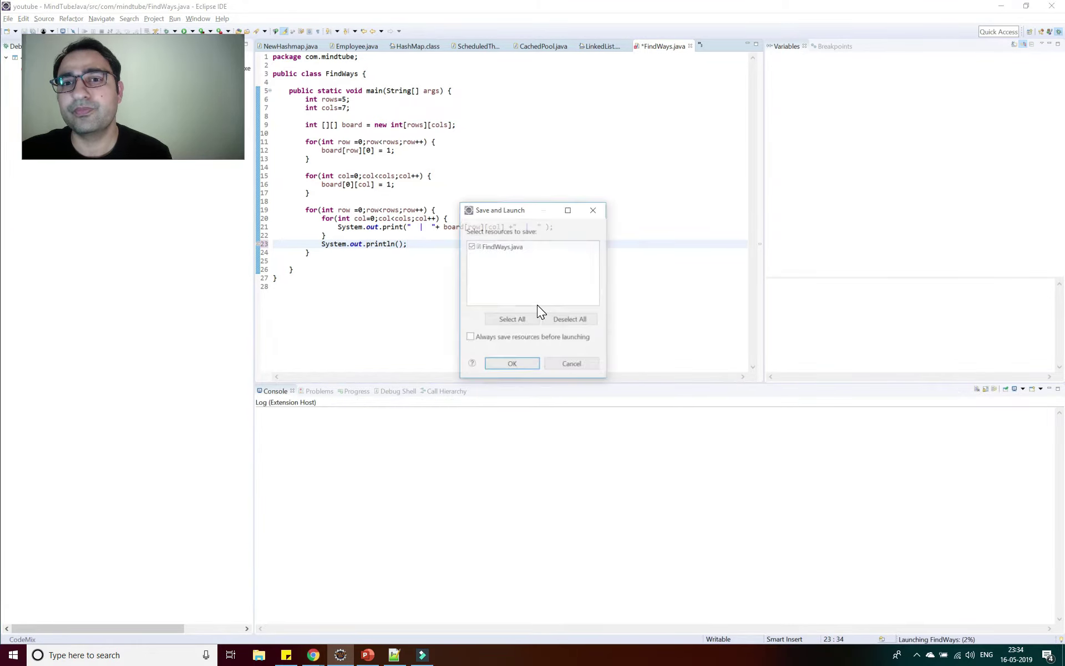
pyautogui.click(512, 364)
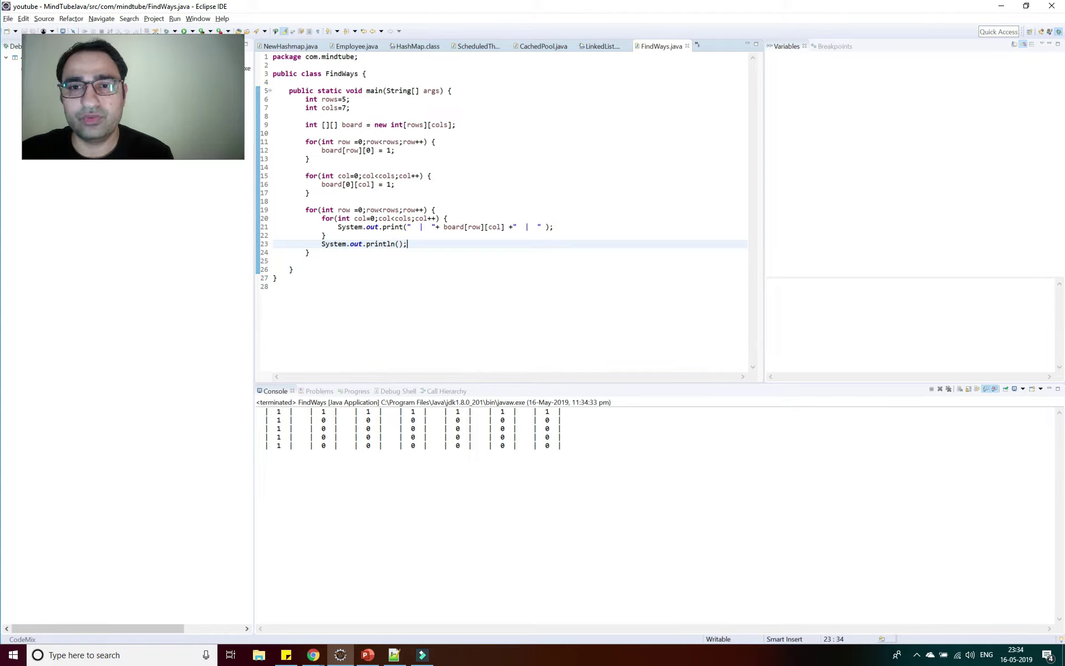
# - Check grid values in the console, then select the print loop on lines 19–24
pyautogui.doubleClick(323, 419)
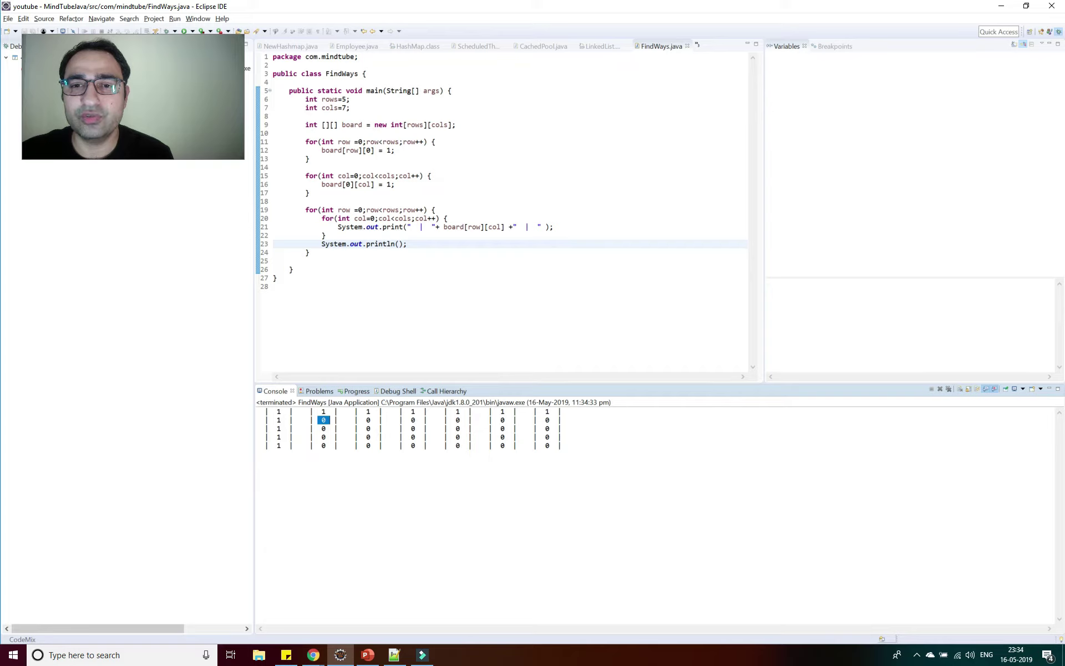
pyautogui.doubleClick(324, 411)
pyautogui.doubleClick(278, 420)
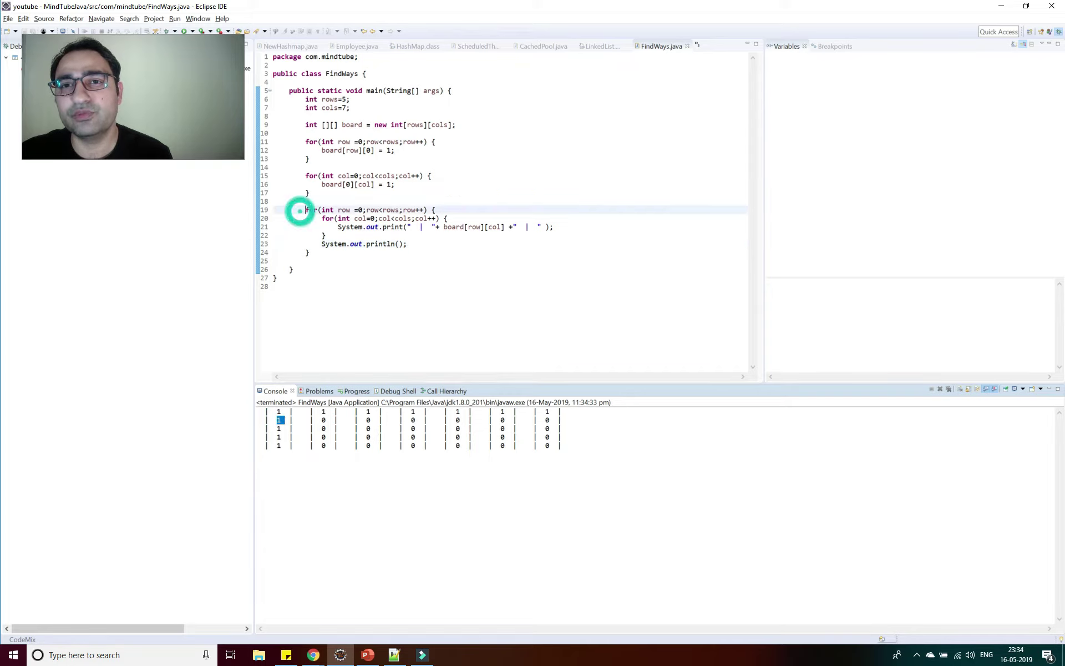
pyautogui.moveTo(305, 210); pyautogui.dragTo(310, 253)
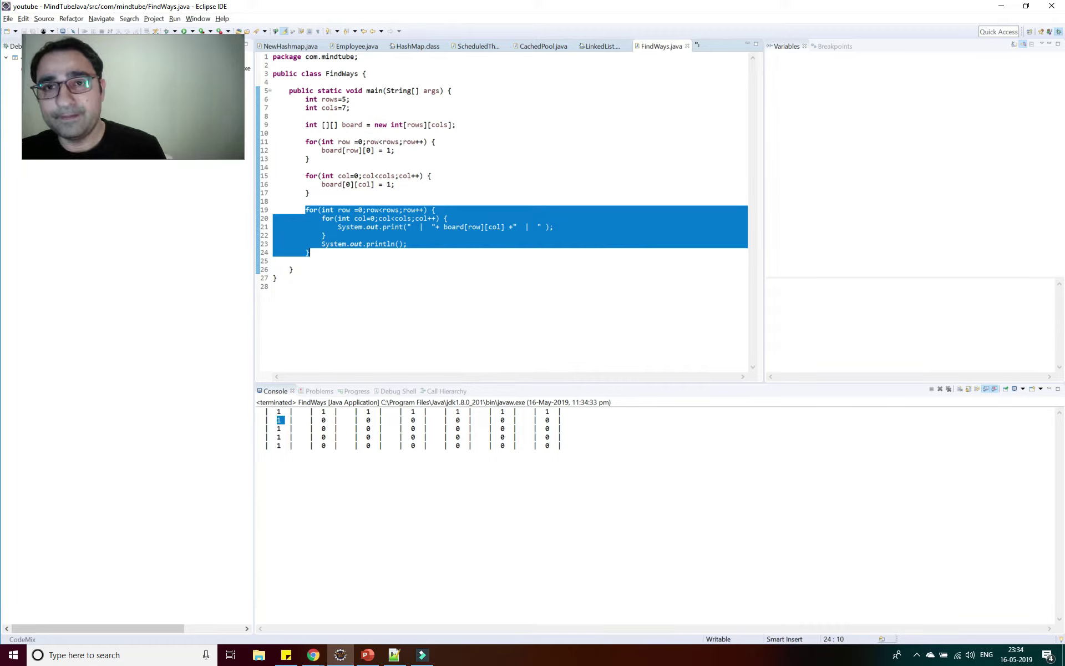
# - Paste a copy of the printing loop below, starting row and col at 1
pyautogui.click(333, 192)
pyautogui.press('Return')
pyautogui.hotkey('ctrl', 'v')
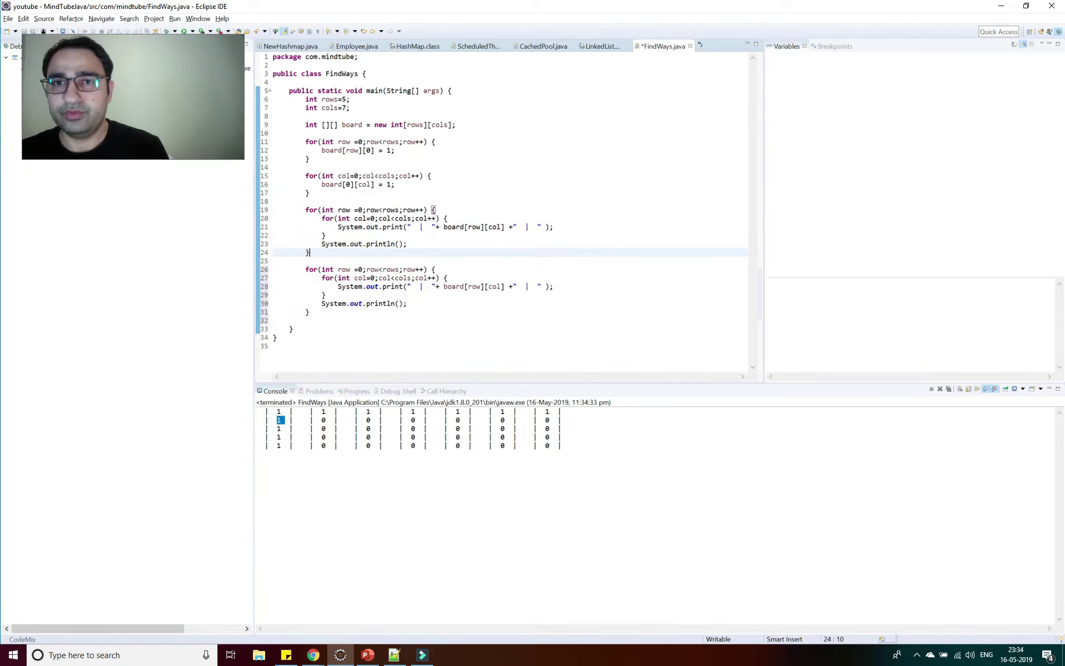
pyautogui.doubleClick(361, 209)
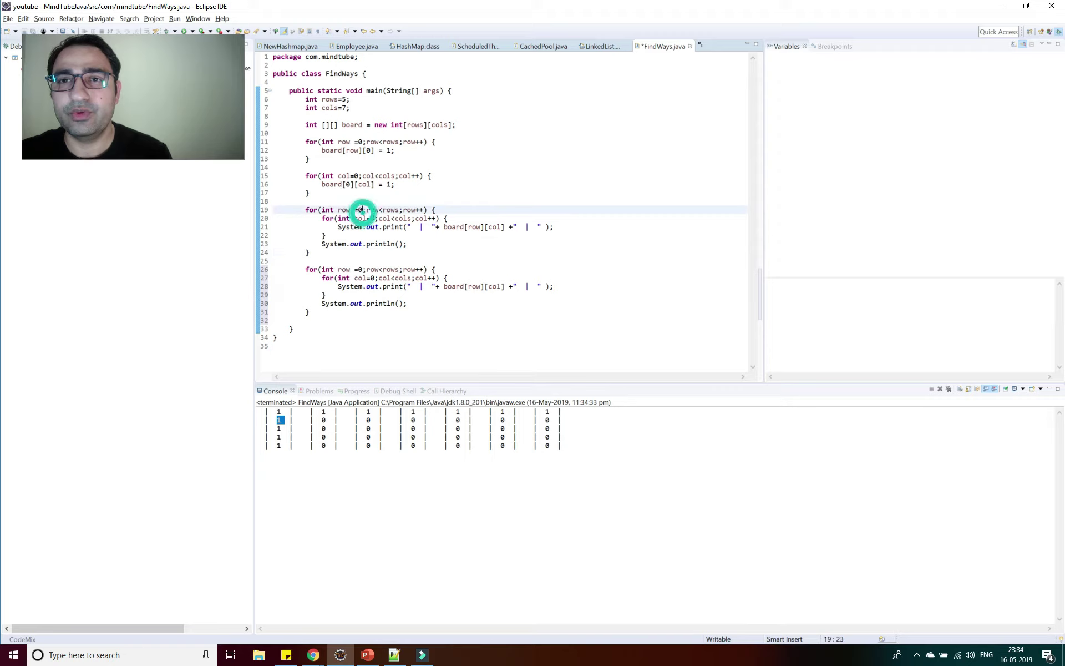
pyautogui.write('1')
pyautogui.click(366, 218)
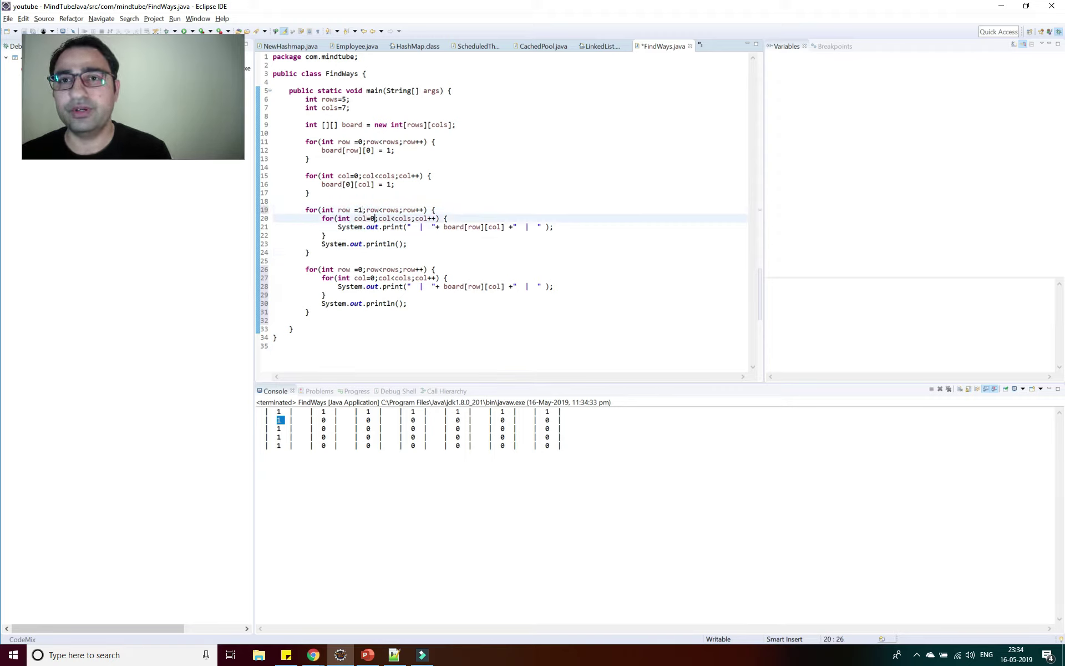
pyautogui.press('BackSpace')
pyautogui.write('1')
# - Delete the print and println statements from the copied loop
pyautogui.press('Down')
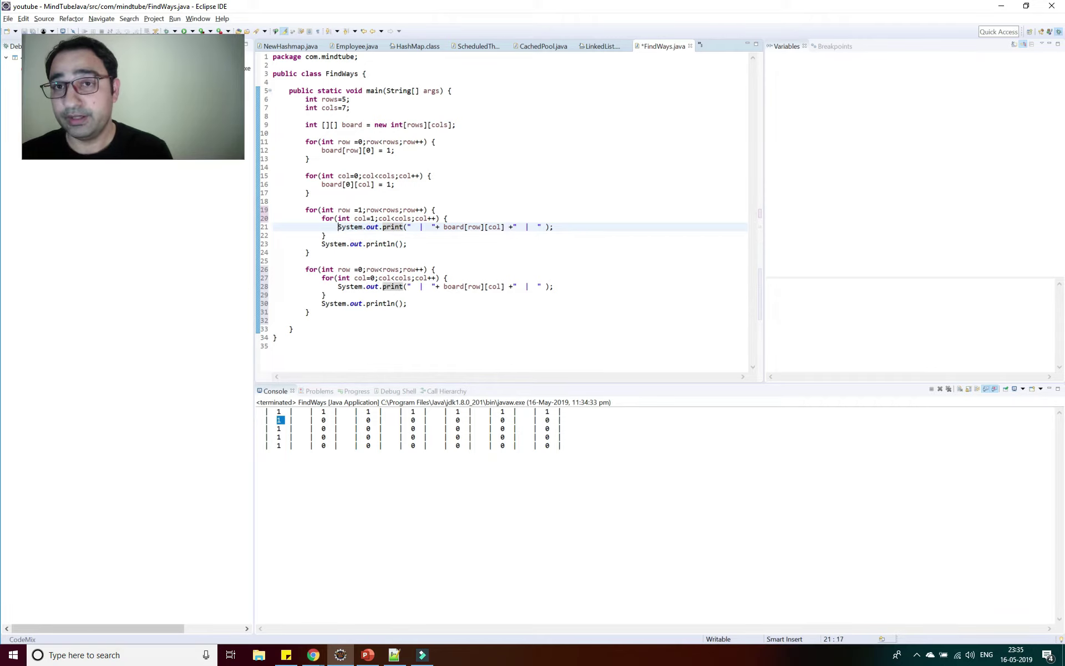
pyautogui.hotkey('shift', 'End')
pyautogui.press('Delete')
pyautogui.press('Down')
pyautogui.press('Down')
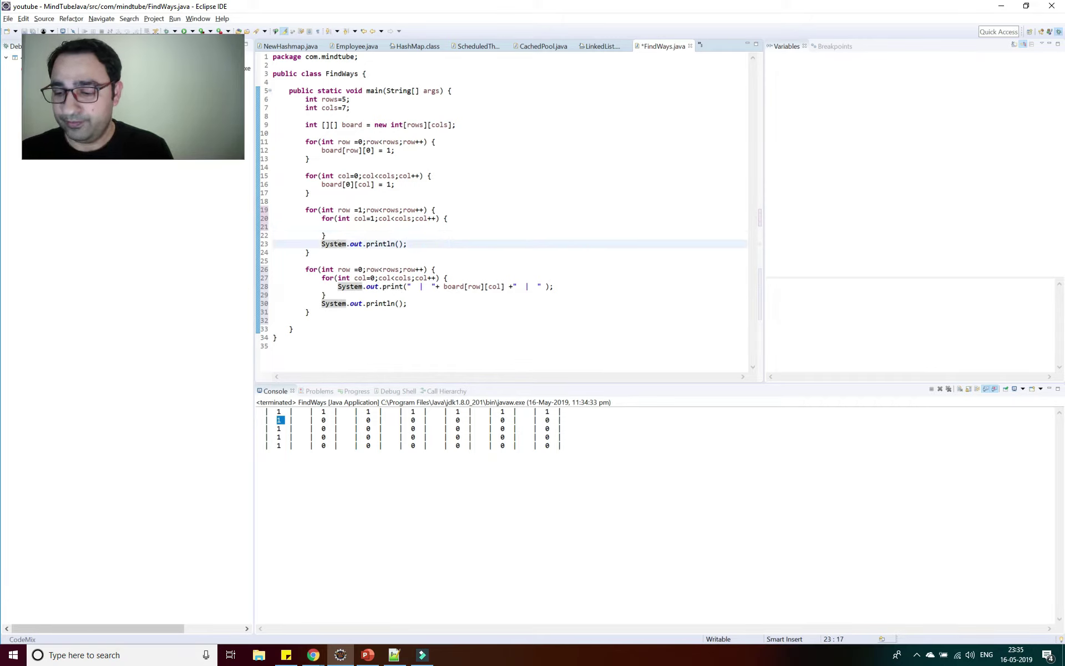
pyautogui.hotkey('shift', 'End')
pyautogui.press('Delete')
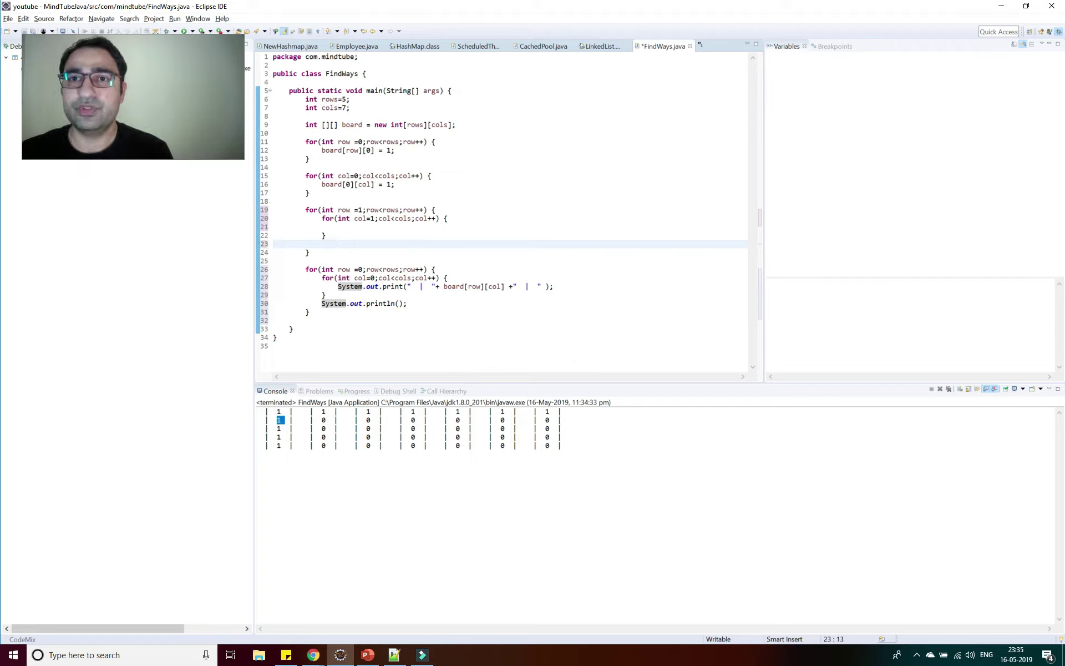
pyautogui.moveTo(322, 184); pyautogui.dragTo(395, 184)
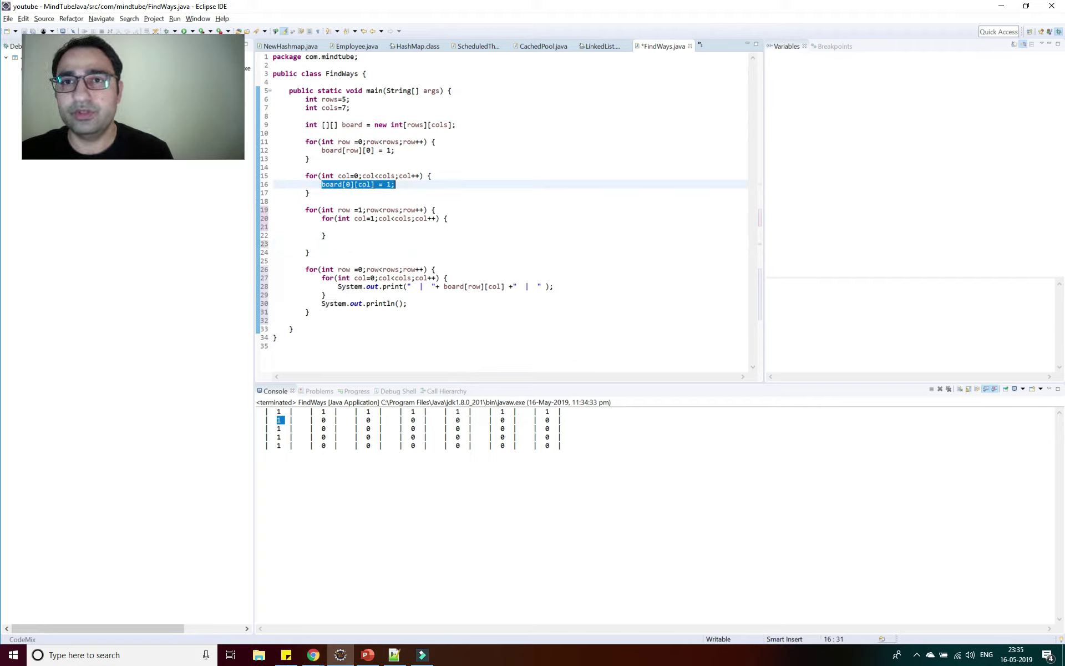
# - Paste board[0][col] = 1 into the inner loop and change it to board[row][col]
pyautogui.hotkey('ctrl', 'c')
pyautogui.click(370, 226)
pyautogui.hotkey('ctrl', 'v')
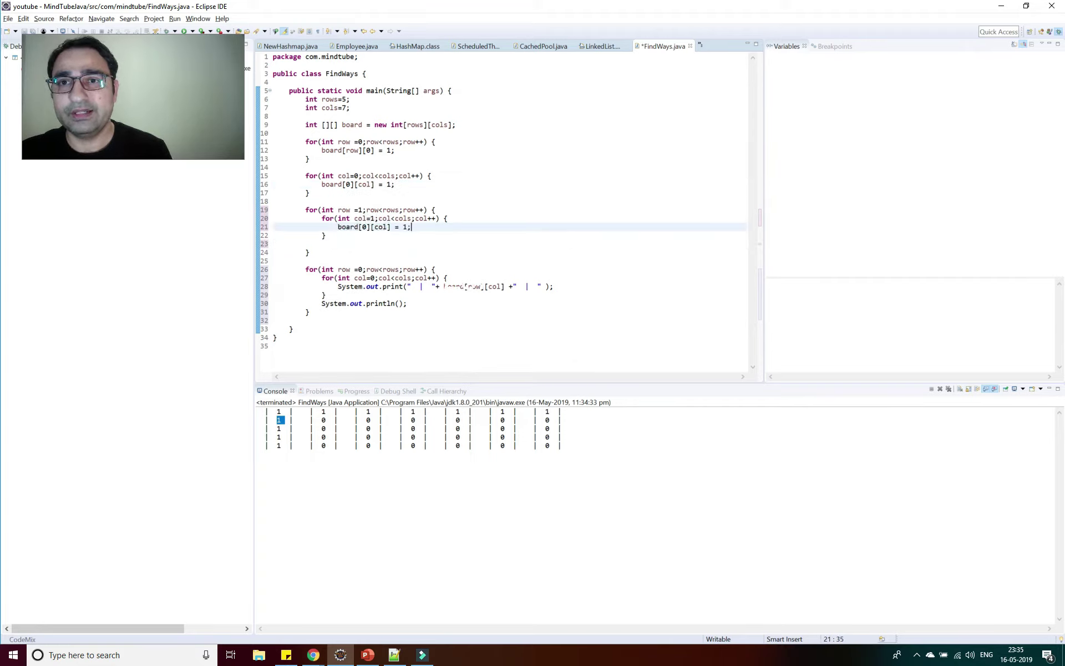
pyautogui.hotkey('shift', 'Right')
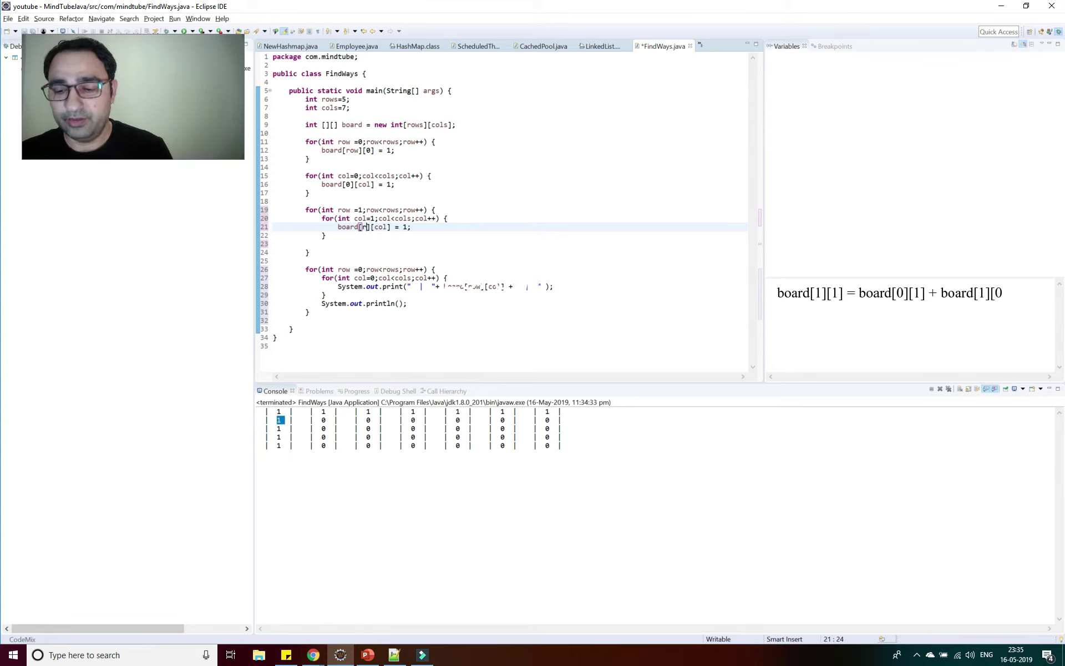
pyautogui.write('row')
pyautogui.press('Right')
pyautogui.press('Right')
pyautogui.press('Right')
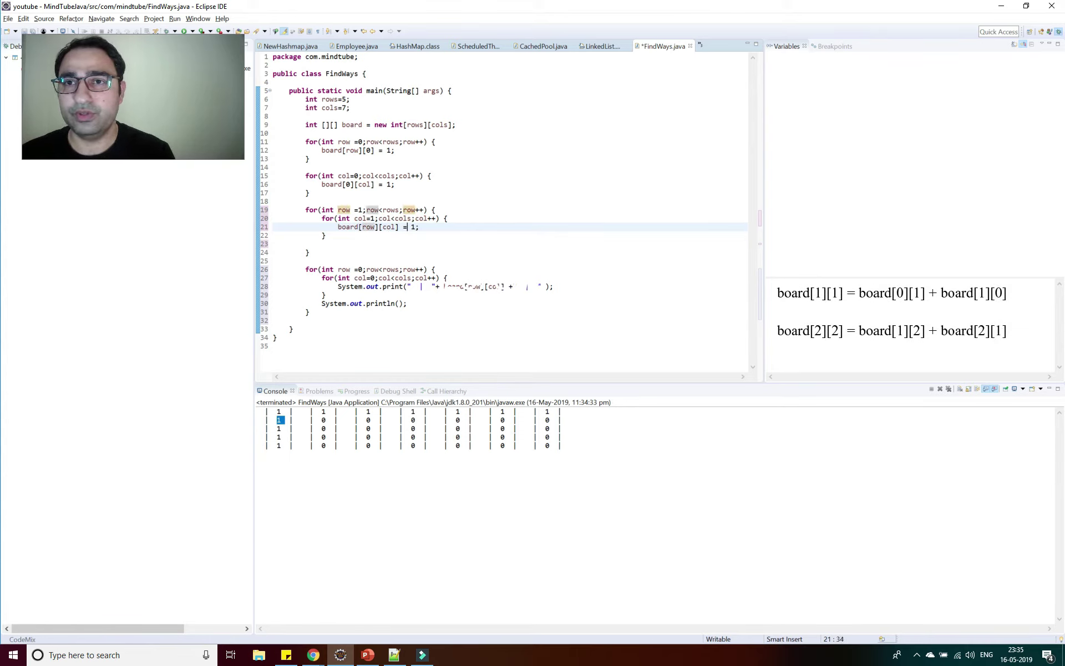
# - Set the value to board[row-1][col]+board[row][col-1] and save FindWays.java
pyautogui.hotkey('shift', 'Left')
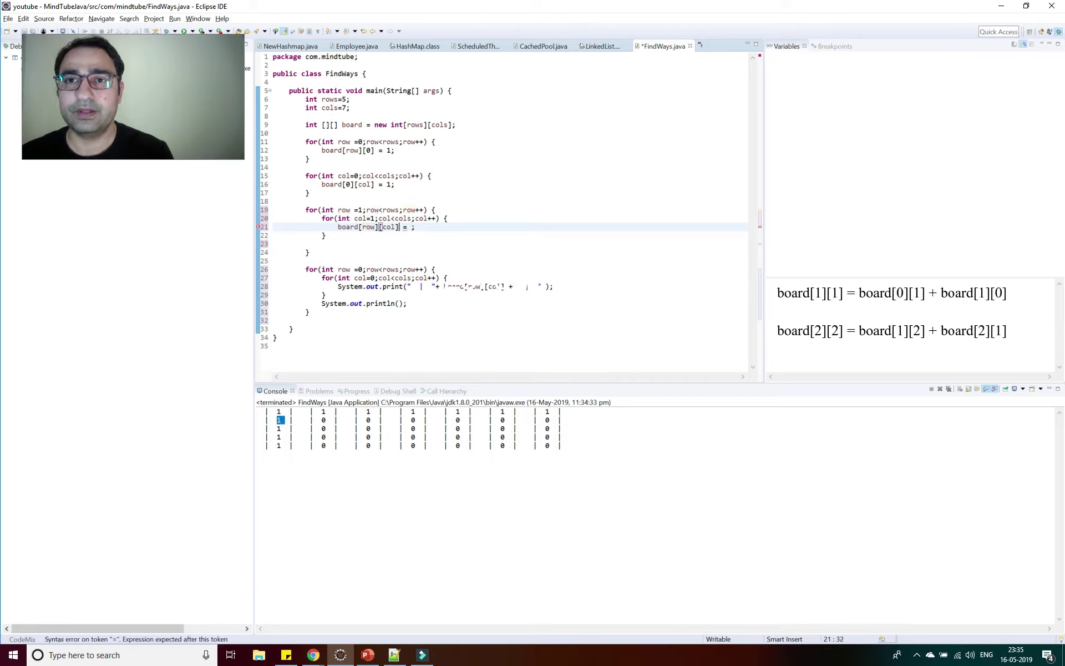
pyautogui.hotkey('ctrl', 'shift', 'Left')
pyautogui.hotkey('ctrl', 'shift', 'Left')
pyautogui.hotkey('ctrl', 'shift', 'Left')
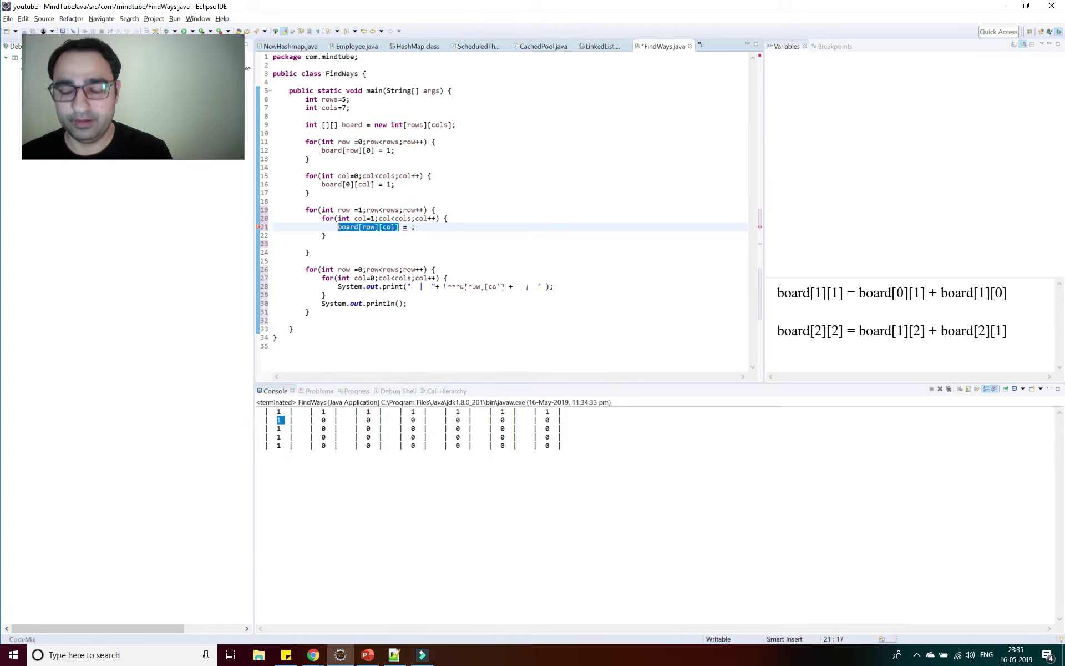
pyautogui.hotkey('ctrl', 'c')
pyautogui.press('Right')
pyautogui.press('Right')
pyautogui.hotkey('shift', 'Right')
pyautogui.hotkey('ctrl', 'v')
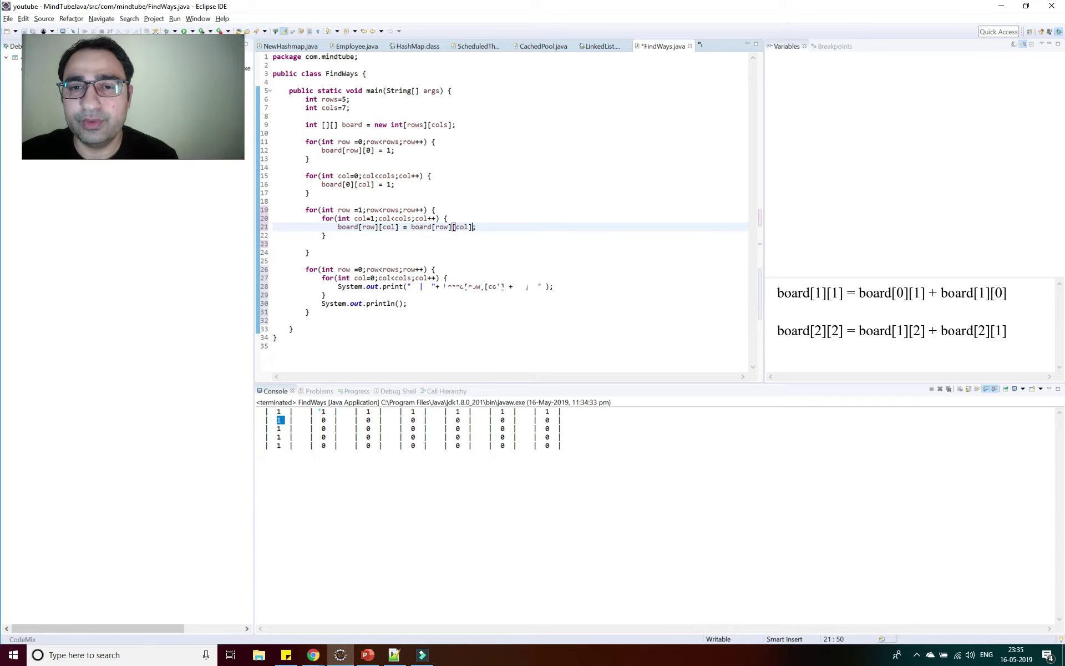
pyautogui.click(323, 411)
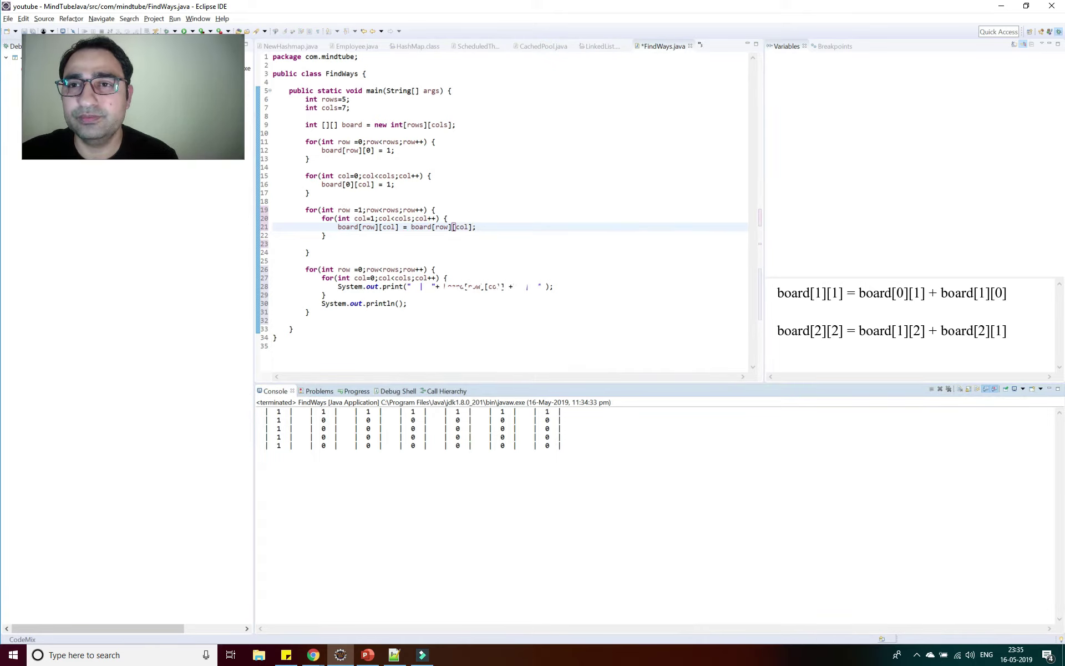
pyautogui.click(450, 226)
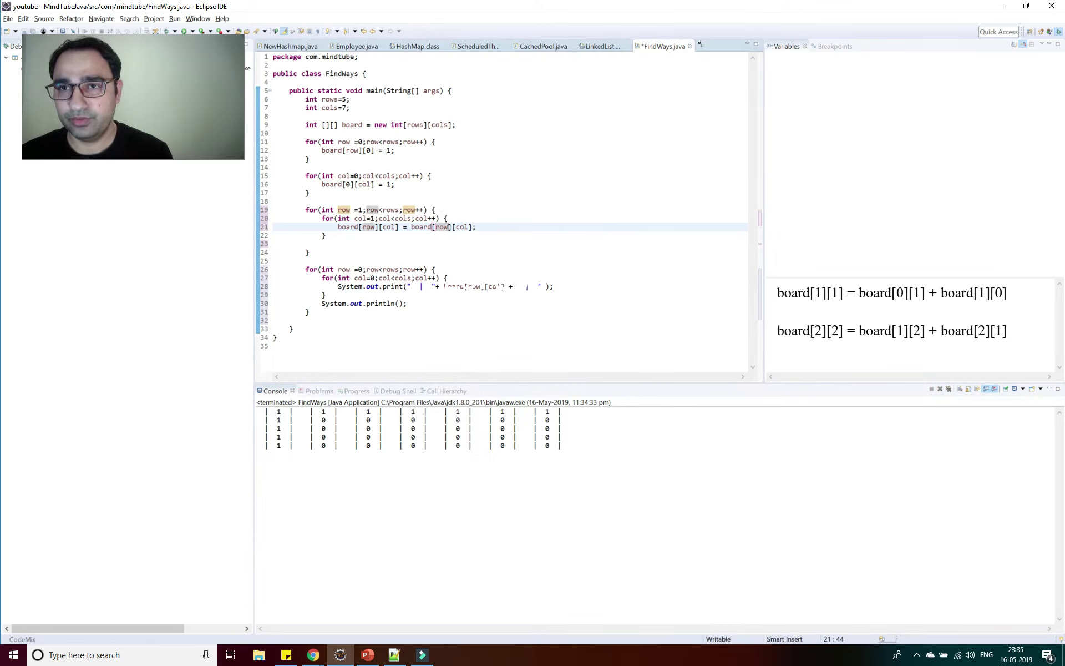
pyautogui.write('-1')
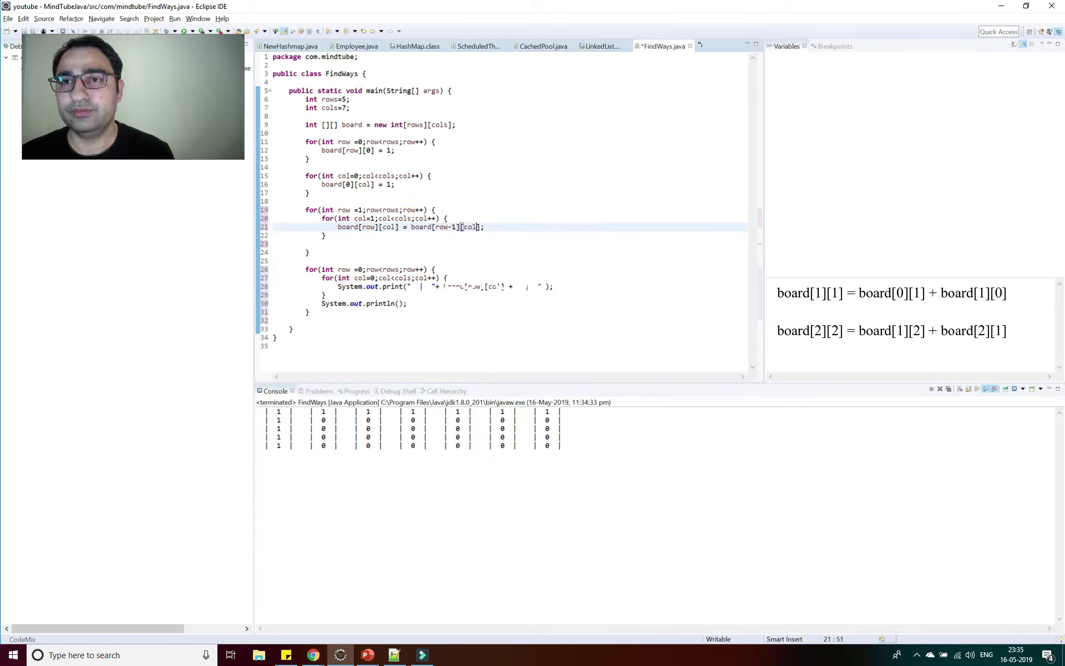
pyautogui.write('+')
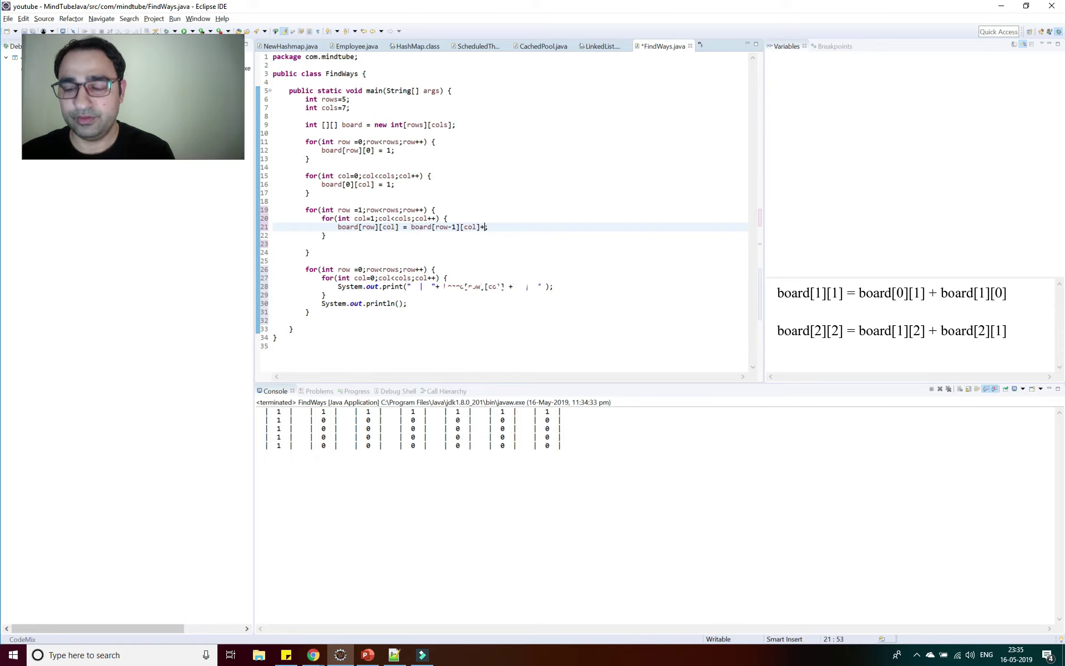
pyautogui.write('board[row][col')
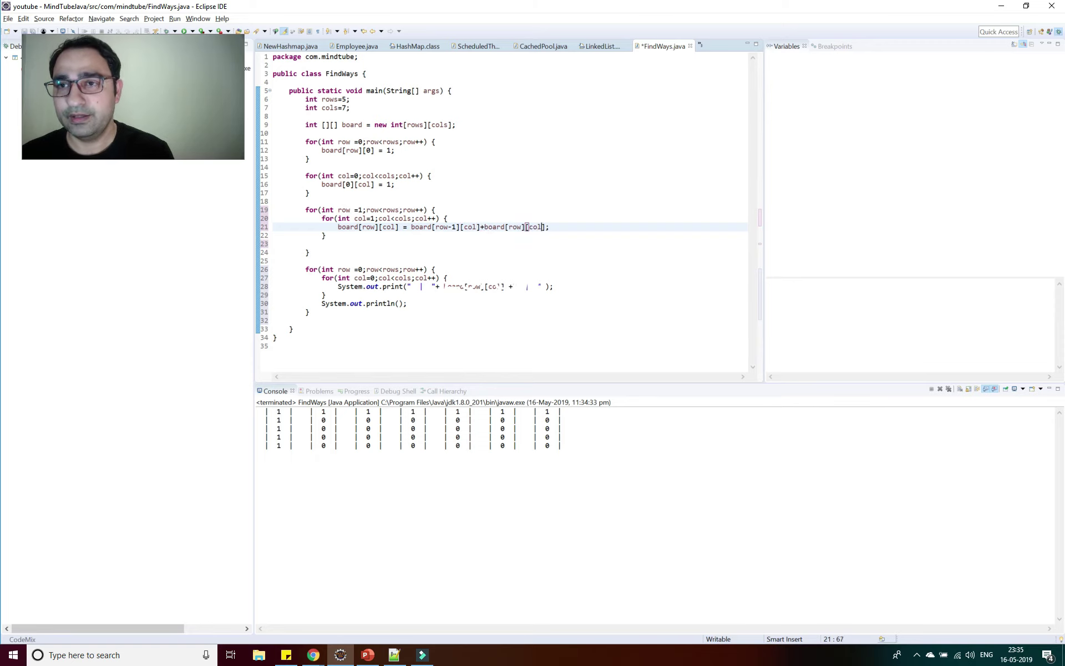
pyautogui.write('-1]')
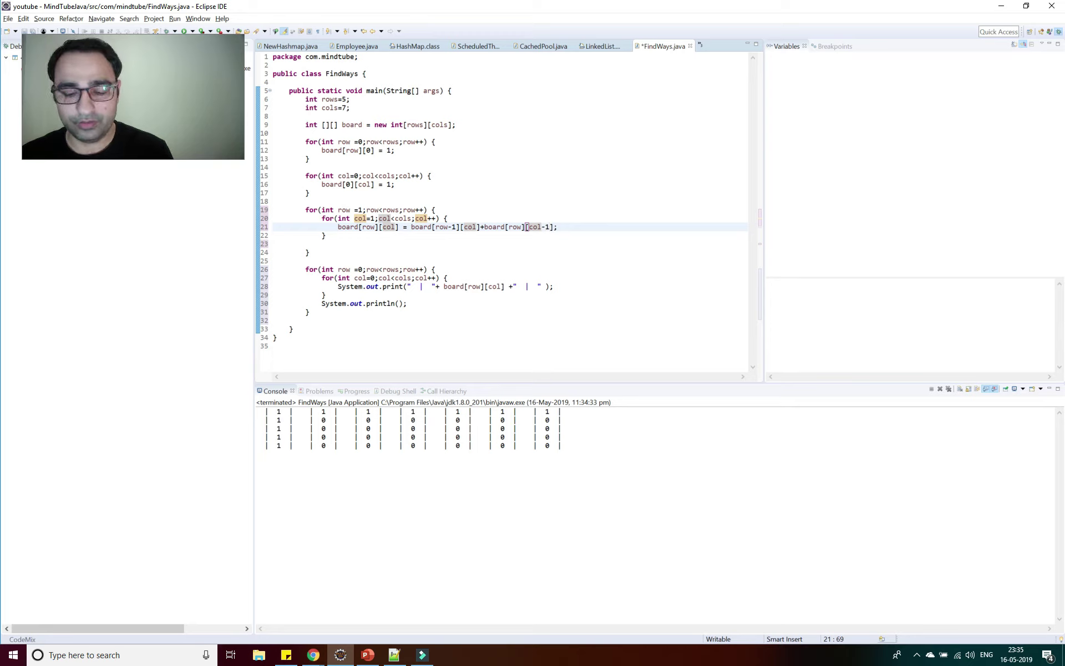
pyautogui.hotkey('ctrl', 's')
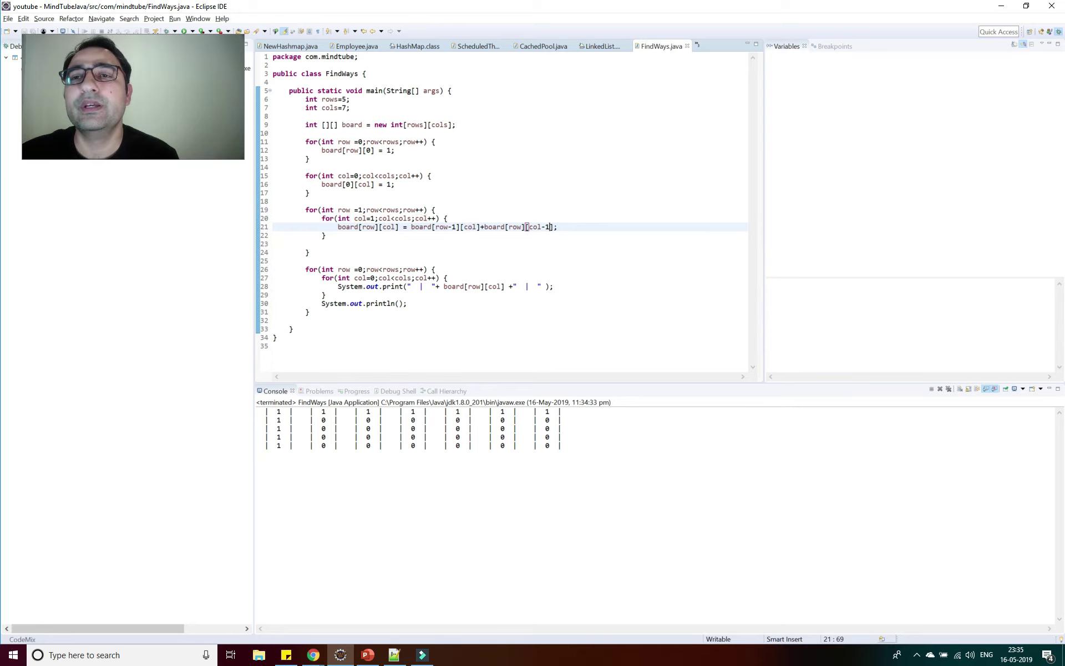
# - Run FindWays as a Java application and confirm the console board ends with 210
pyautogui.rightClick(630, 176)
pyautogui.moveTo(658, 450)
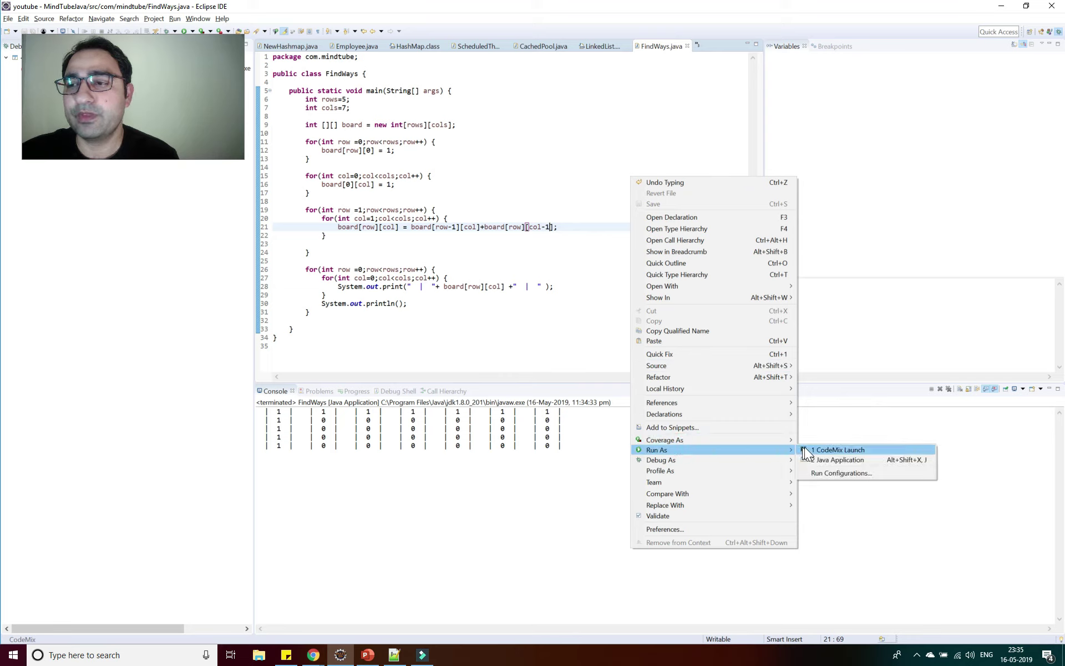
pyautogui.click(824, 455)
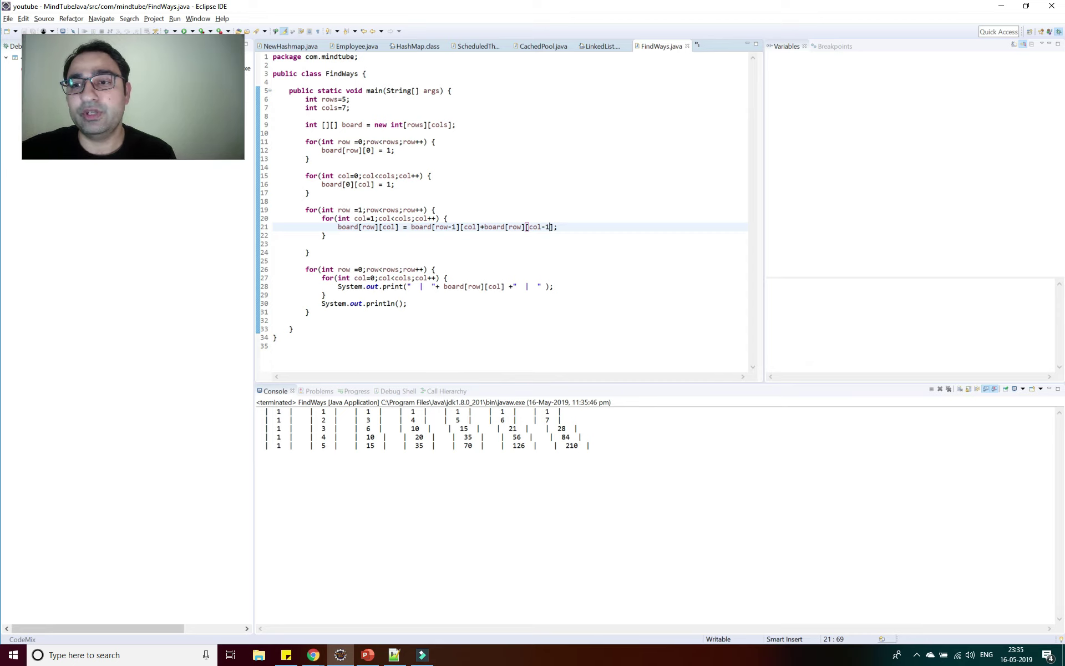
pyautogui.doubleClick(571, 445)
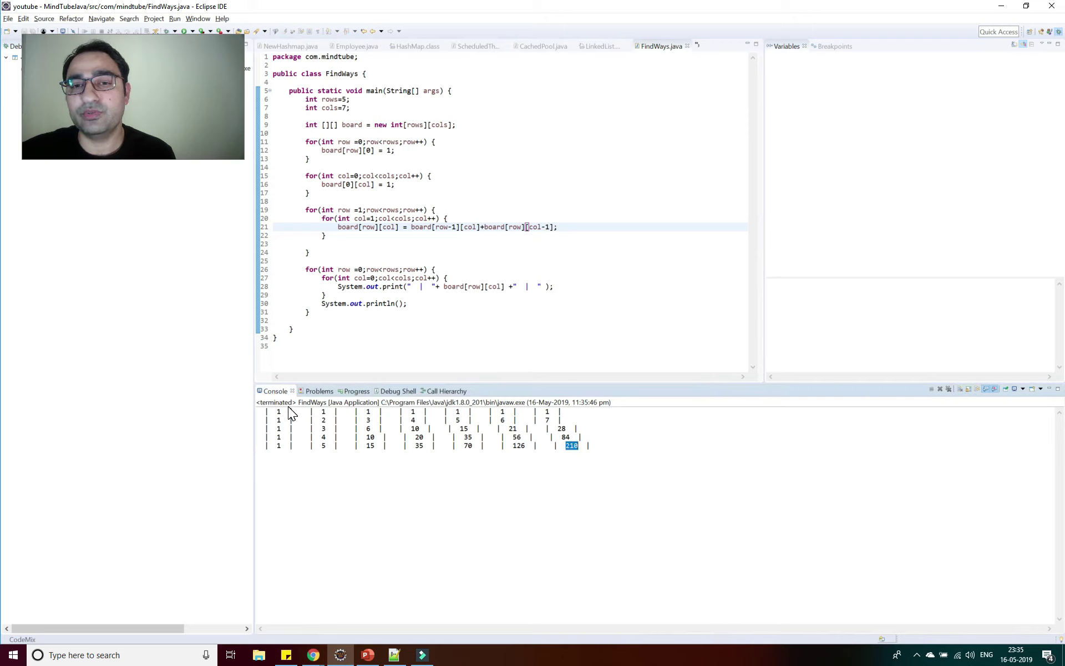
pyautogui.click(583, 446)
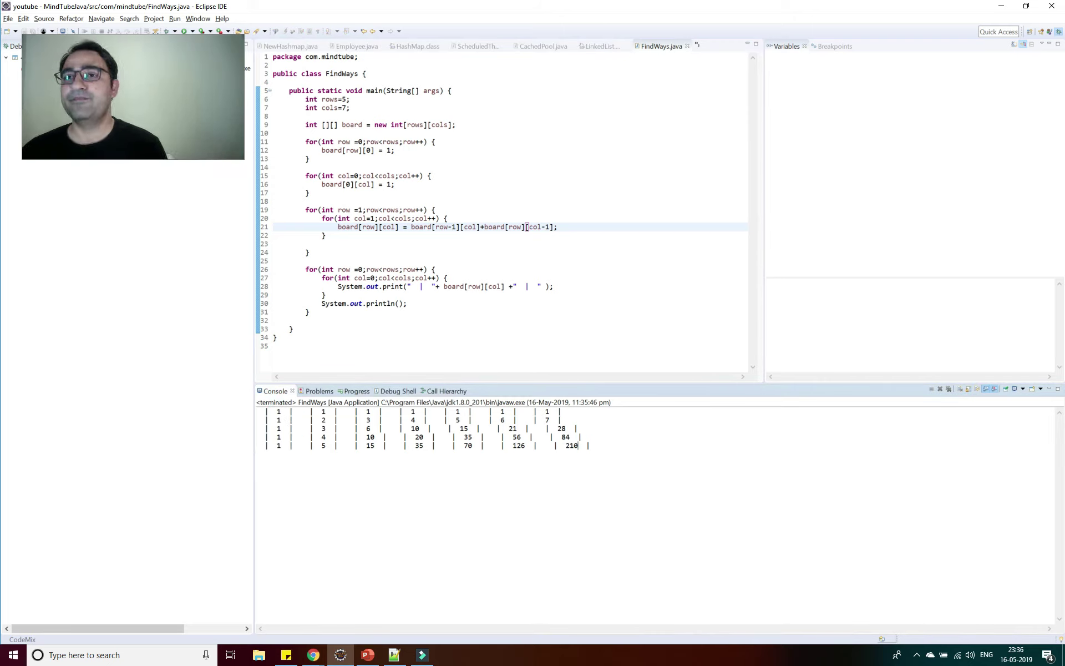